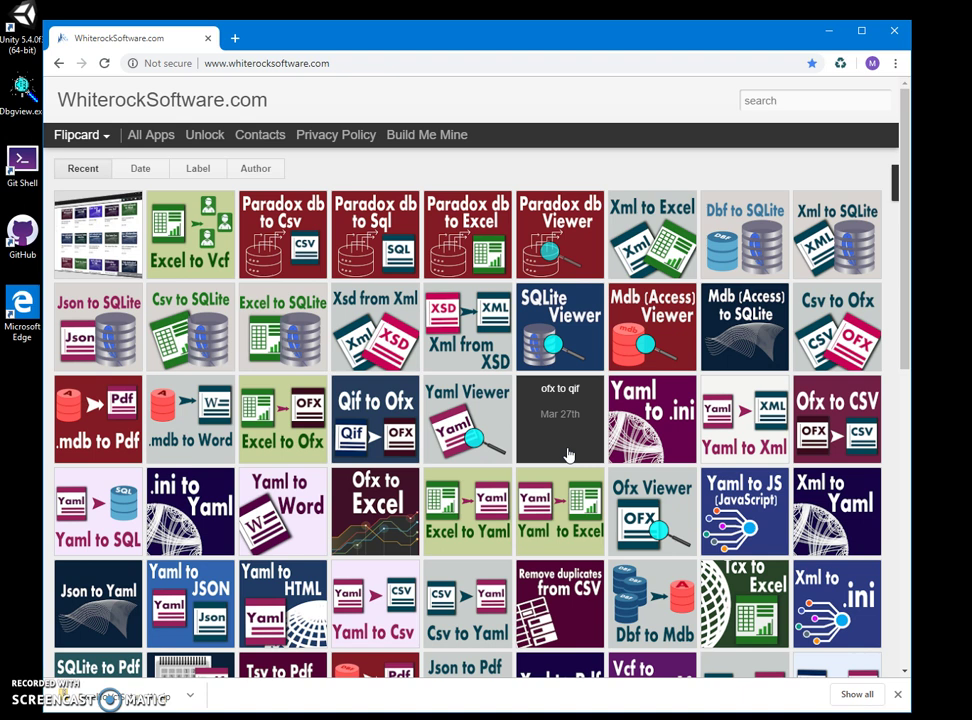
# - Search WhiterockSoftware.com for 'xml', trimming the typed 'xml to cs' back to 'xml'
pyautogui.click(377, 35)
pyautogui.write('xml')
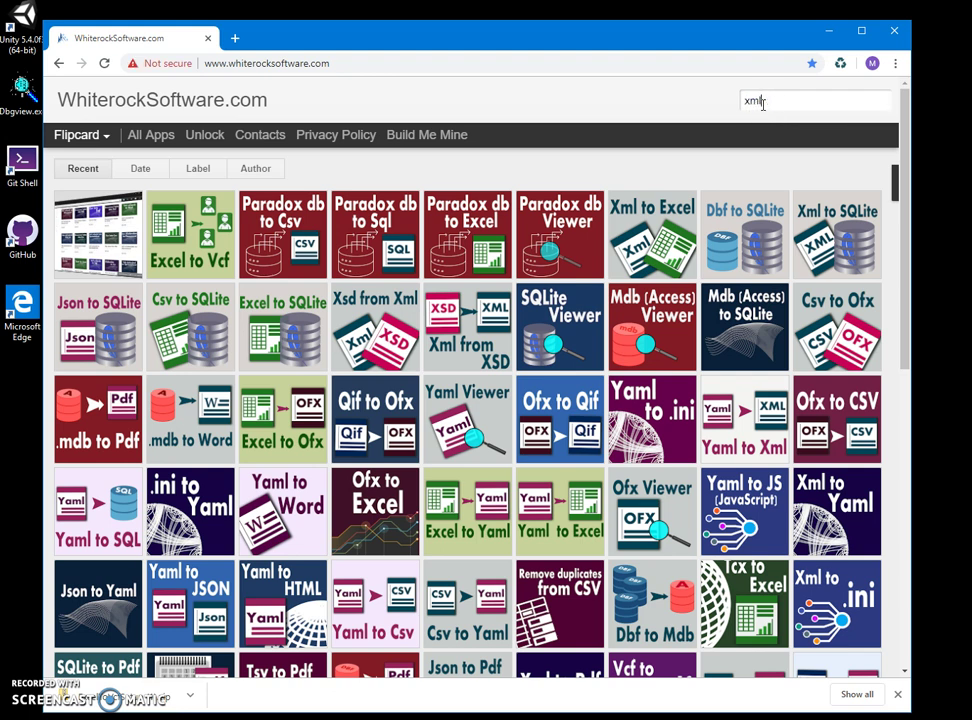
pyautogui.write(' to cs')
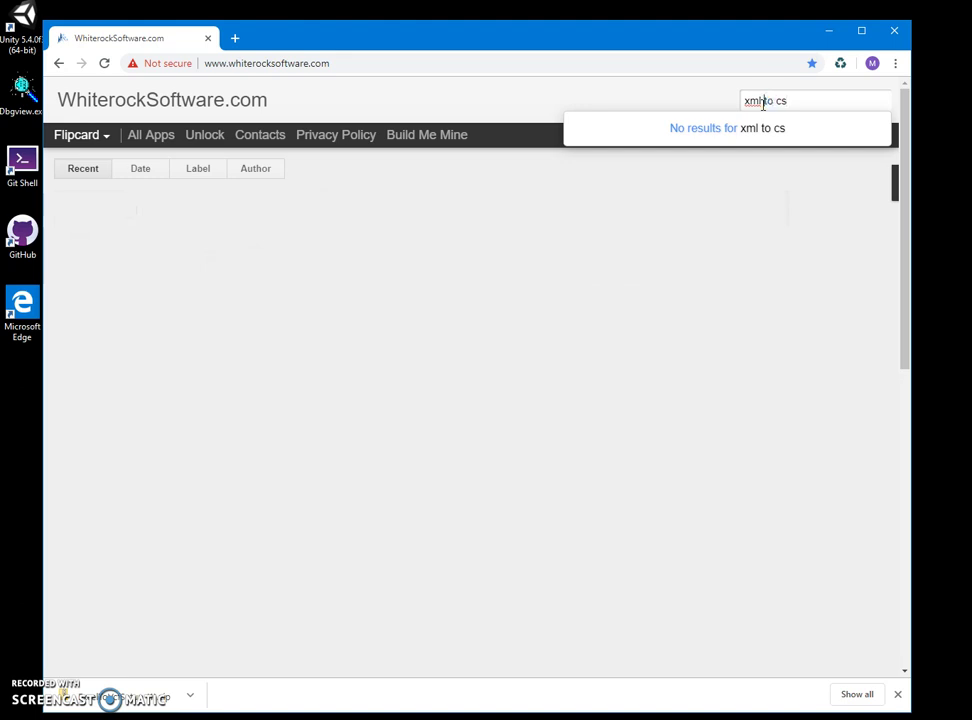
pyautogui.press('BackSpace')
pyautogui.press('BackSpace')
pyautogui.press('BackSpace')
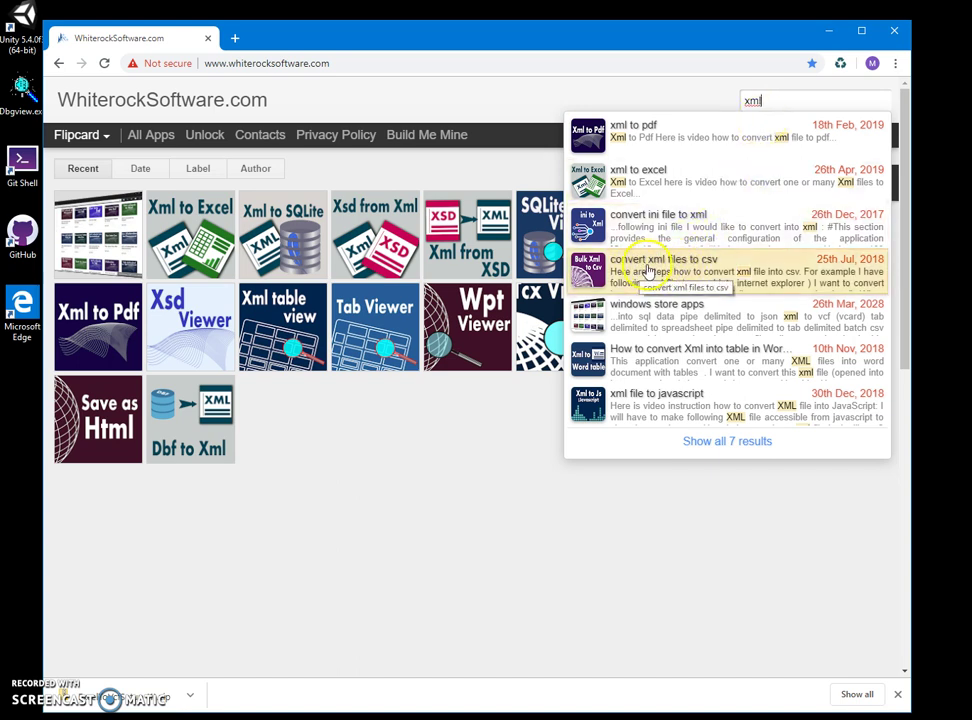
# - Open the 'convert xml files to csv' article and download the Bulk Xml to Csv installer
pyautogui.click(735, 275)
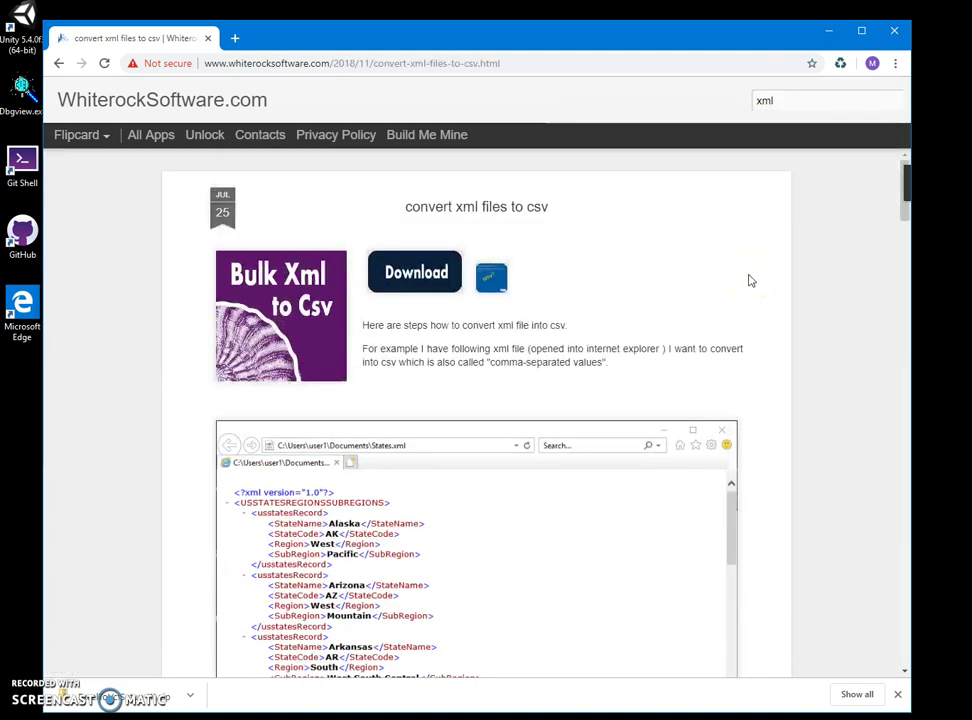
pyautogui.click(406, 275)
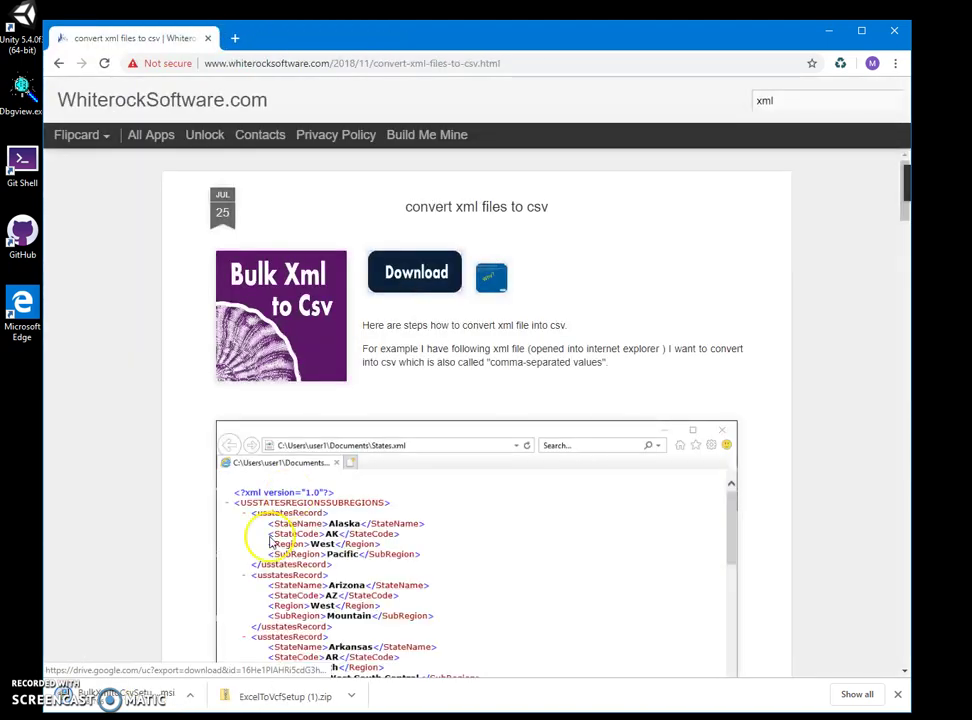
# - Run the downloaded .msi installer, allowing it past the SmartScreen block with Run anyway
pyautogui.click(155, 697)
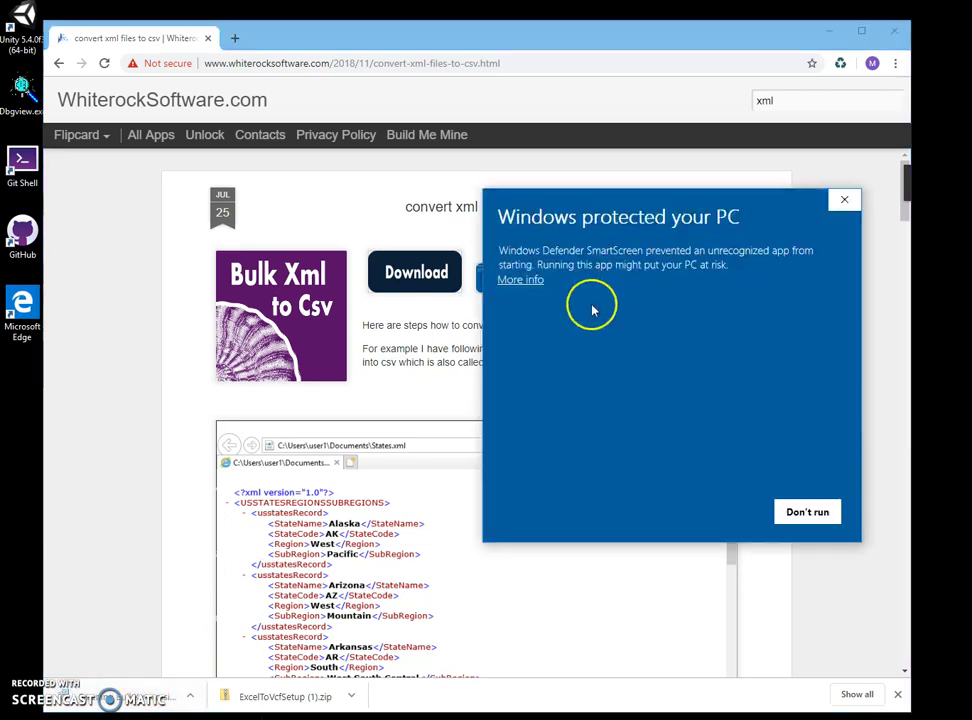
pyautogui.click(514, 280)
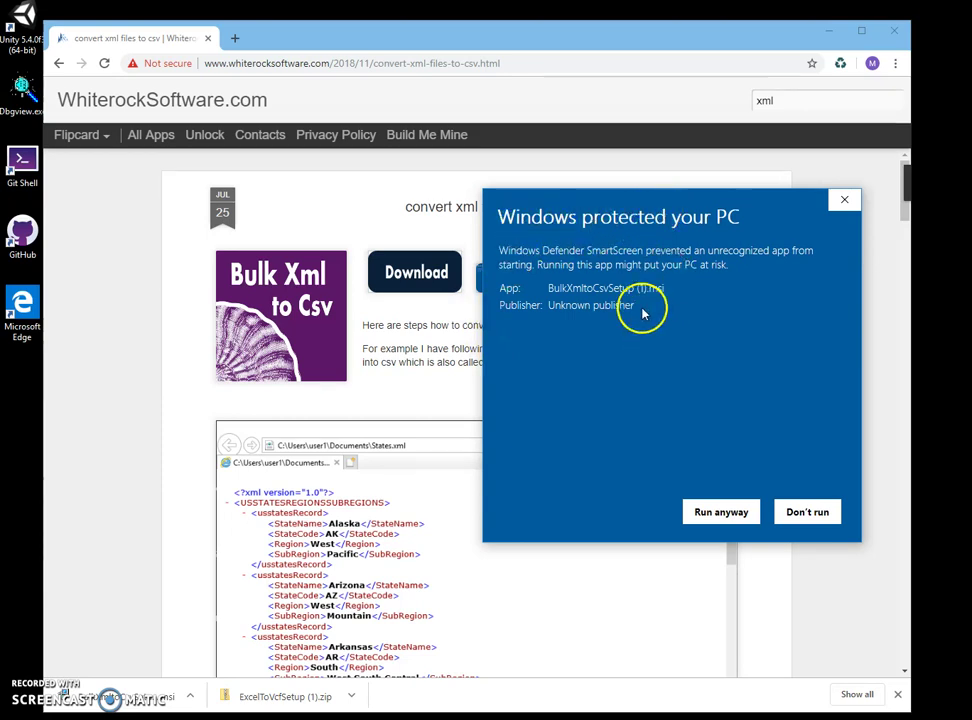
pyautogui.moveTo(644, 308); pyautogui.dragTo(504, 311)
pyautogui.click(721, 511)
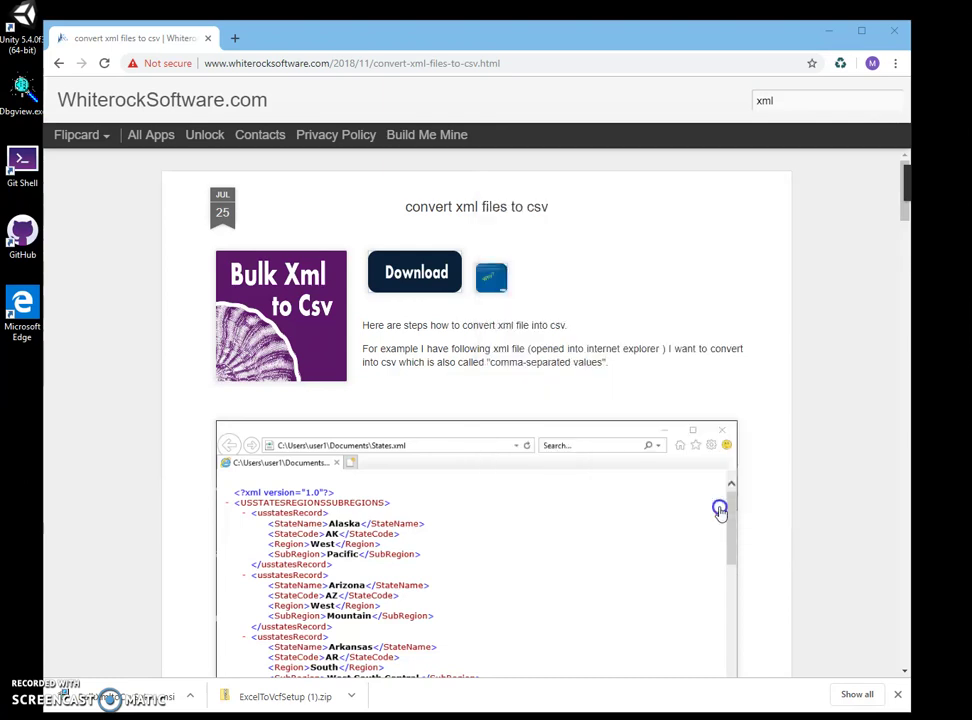
# - Complete the BulkXmlToCsv setup wizard with the default folder, approving the UAC prompt
pyautogui.click(706, 478)
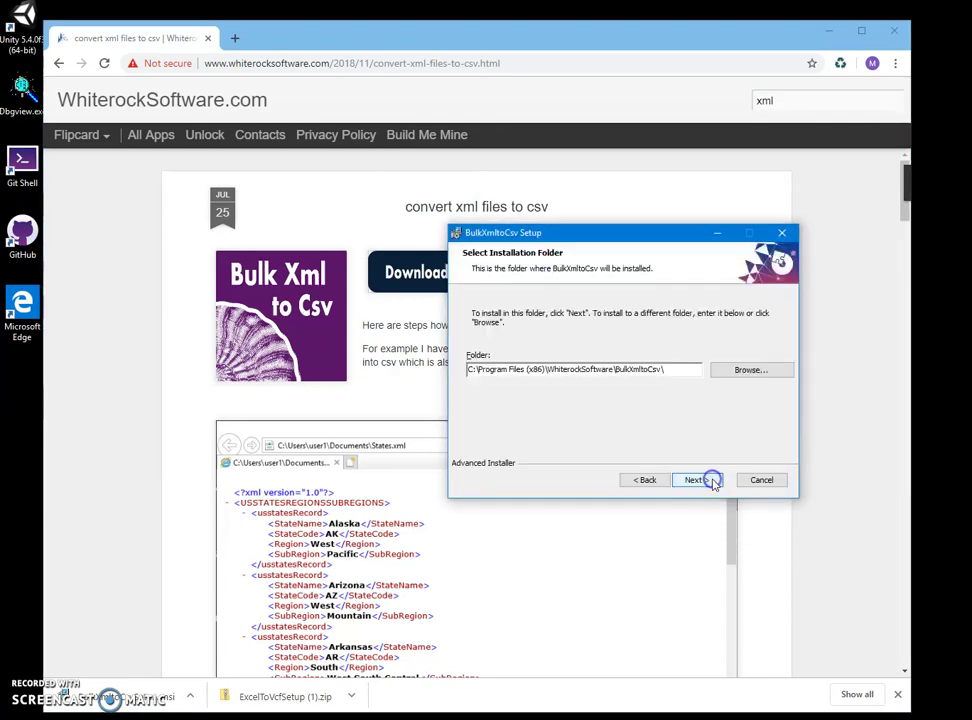
pyautogui.click(706, 478)
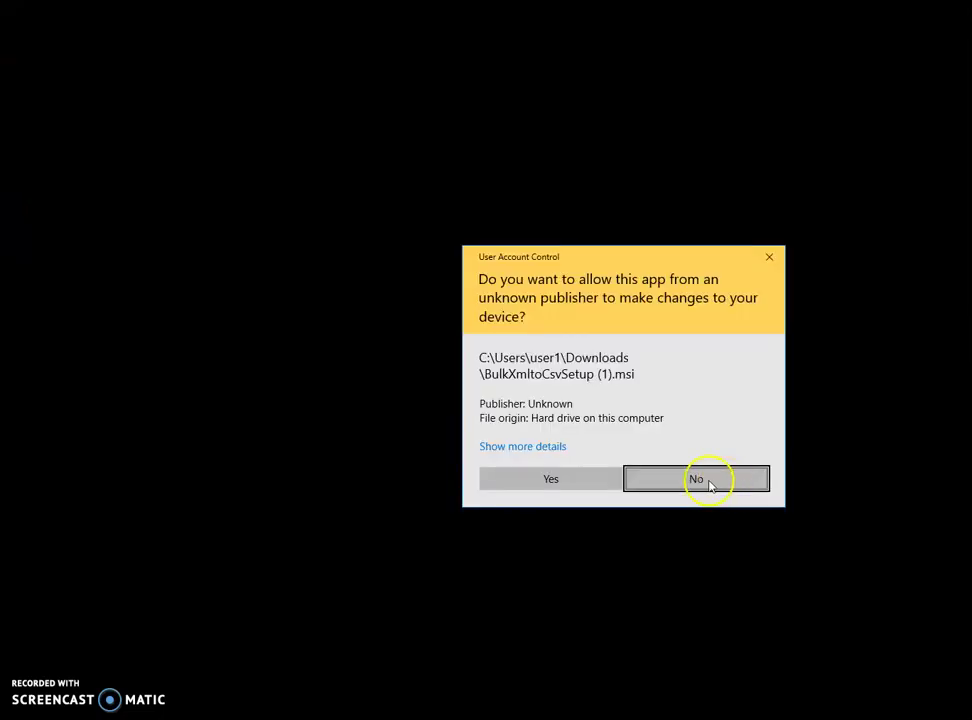
pyautogui.click(601, 481)
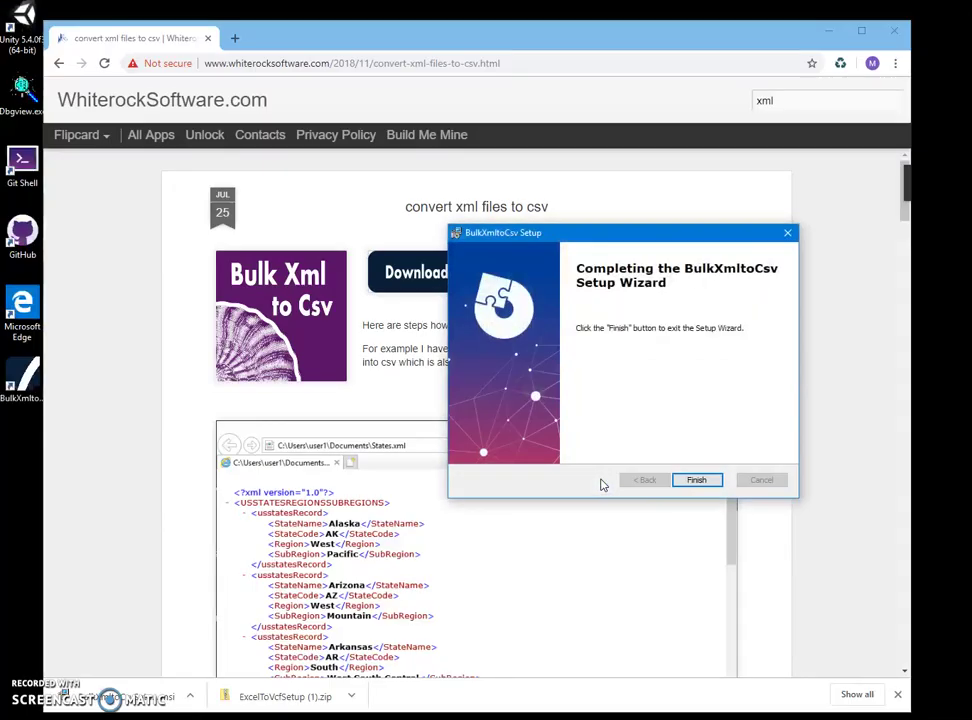
pyautogui.click(698, 481)
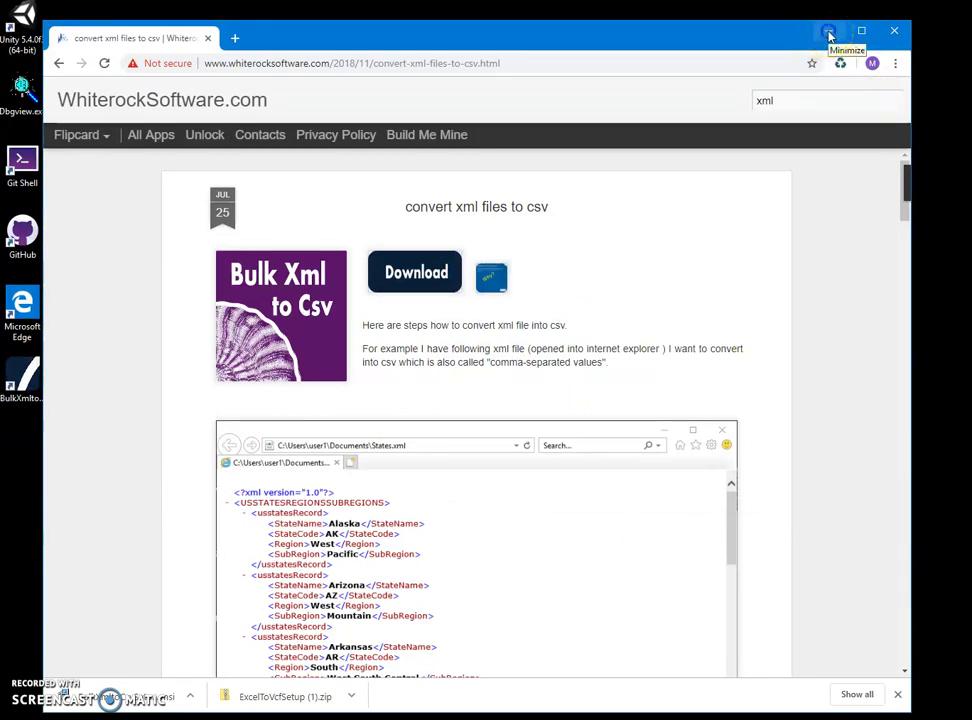
# - Minimize Chrome and select States.xml in File Explorer's Recent files
pyautogui.click(829, 36)
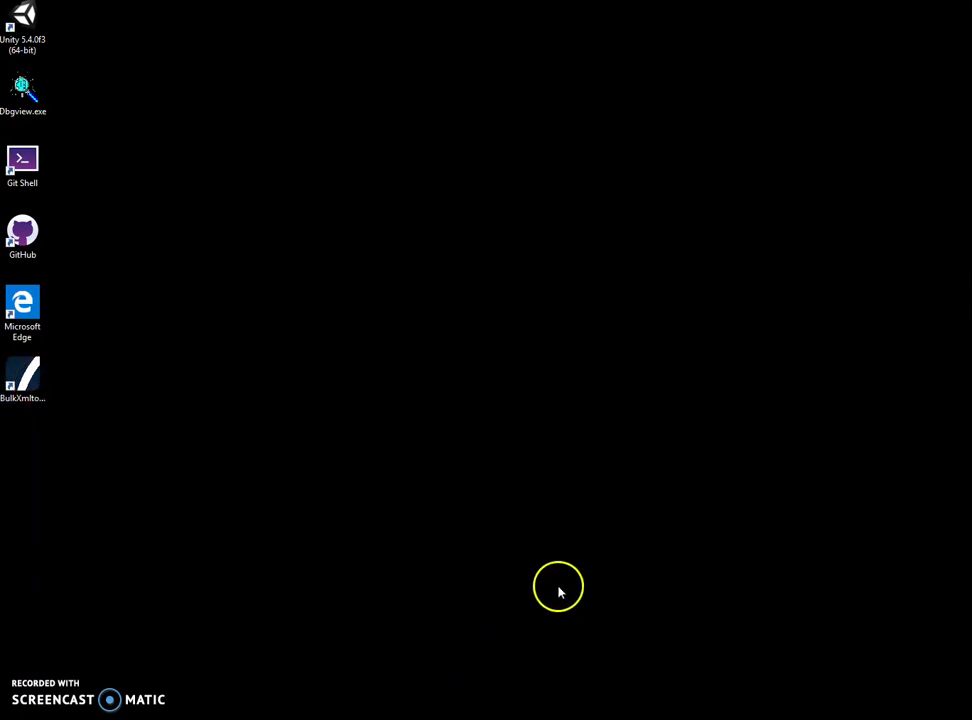
pyautogui.press('super+e')
pyautogui.moveTo(322, 18); pyautogui.dragTo(303, 38)
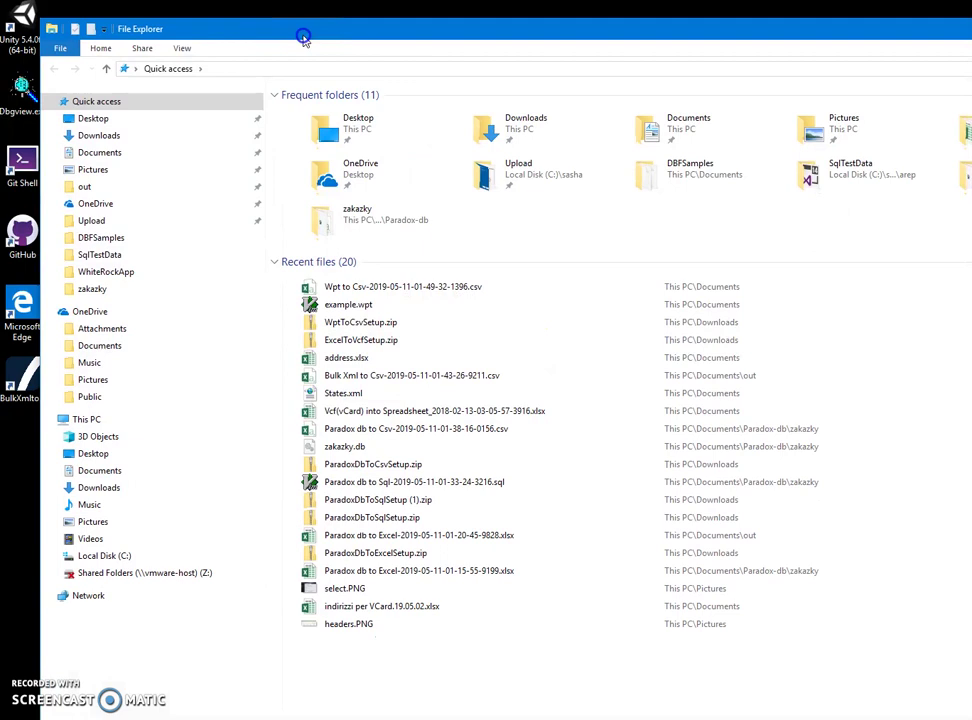
pyautogui.click(334, 395)
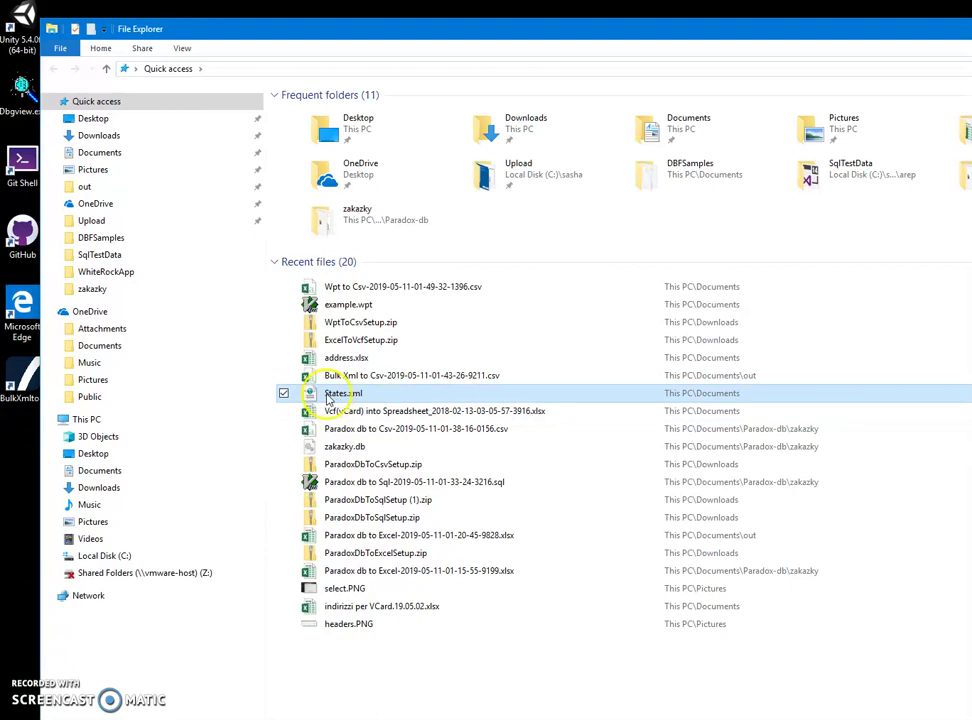
pyautogui.click(327, 399)
# - Open States.xml in Internet Explorer and scroll down to the Wyoming record, collapsing it
pyautogui.doubleClick(327, 399)
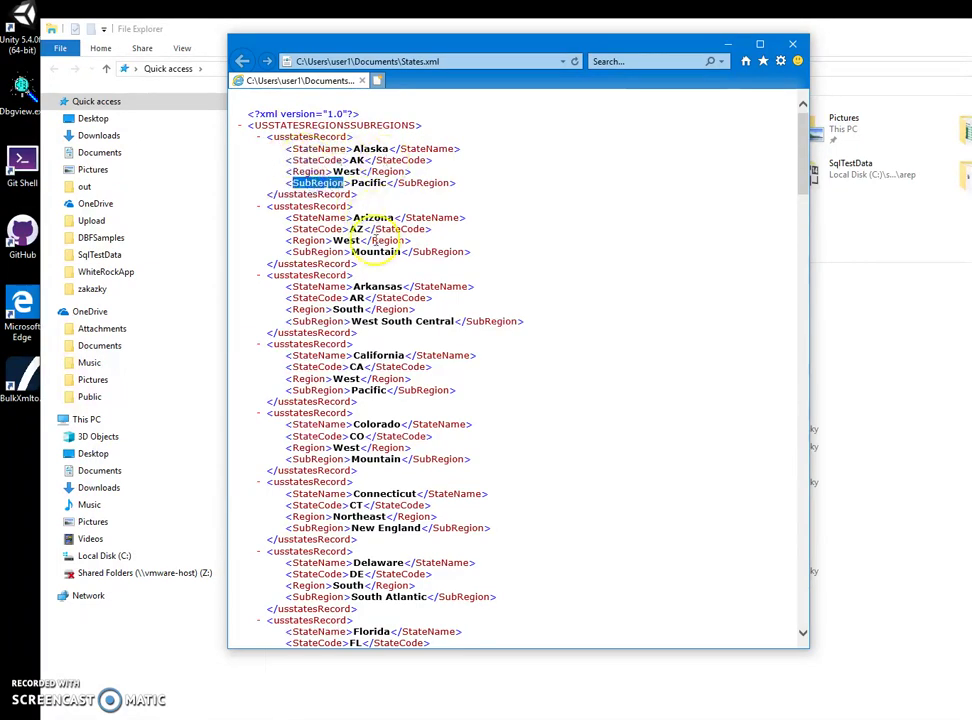
pyautogui.scroll(-4, 405, 265)
pyautogui.scroll(-5, 390, 295)
pyautogui.scroll(-5, 392, 285)
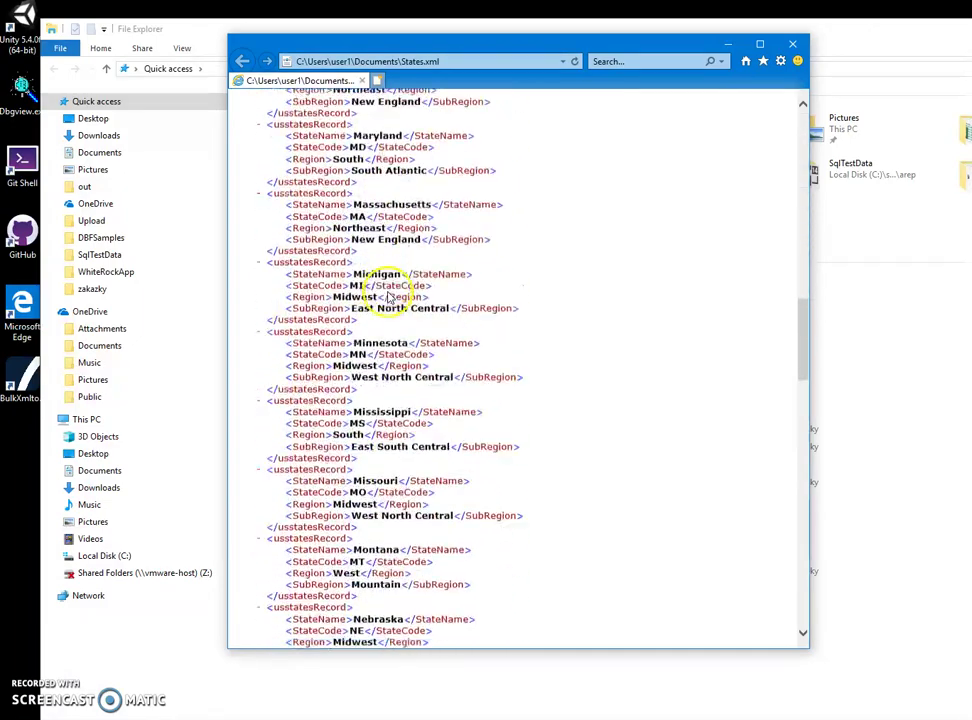
pyautogui.scroll(-5, 397, 300)
pyautogui.scroll(-4, 400, 300)
pyautogui.moveTo(803, 450); pyautogui.dragTo(815, 168)
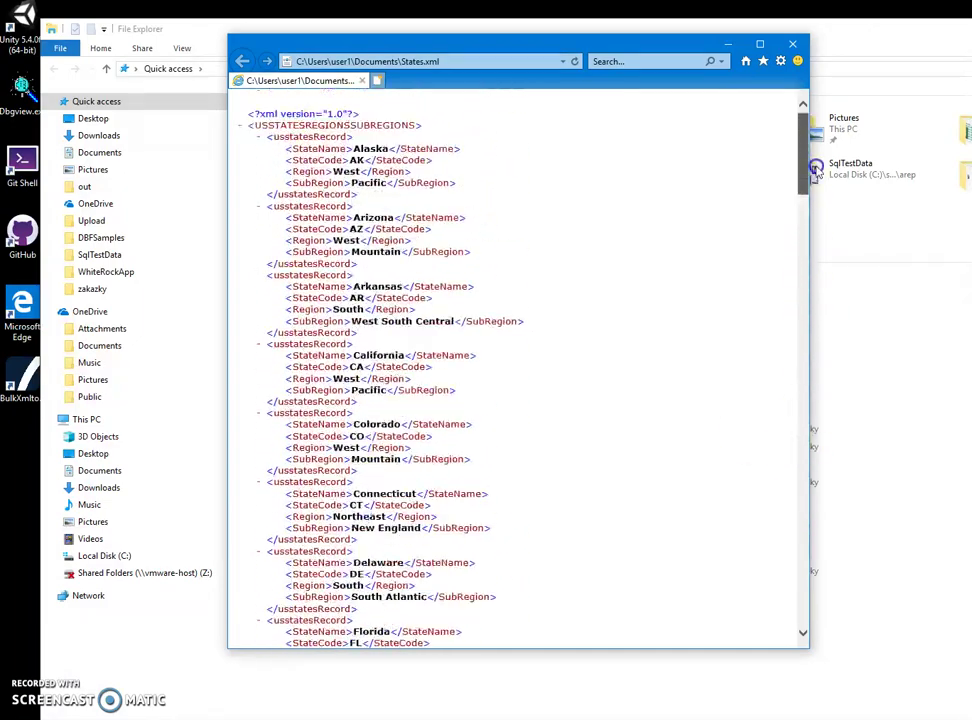
pyautogui.moveTo(818, 118); pyautogui.dragTo(812, 640)
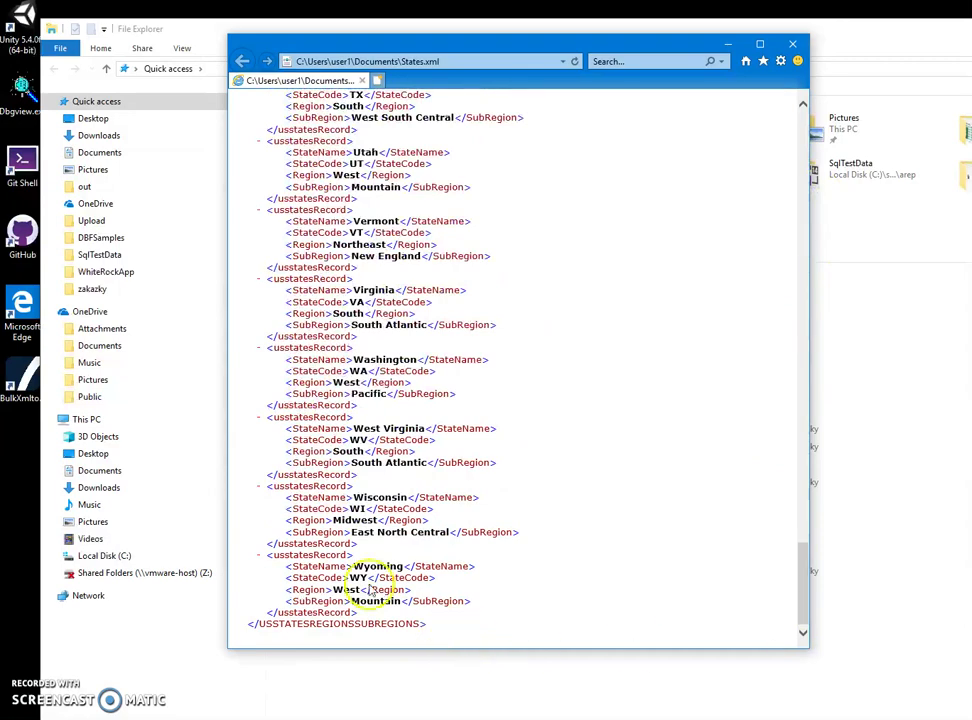
pyautogui.click(259, 555)
# - Scroll back to the top, then close Internet Explorer and File Explorer
pyautogui.scroll(3, 270, 536)
pyautogui.scroll(5, 265, 532)
pyautogui.scroll(5, 297, 521)
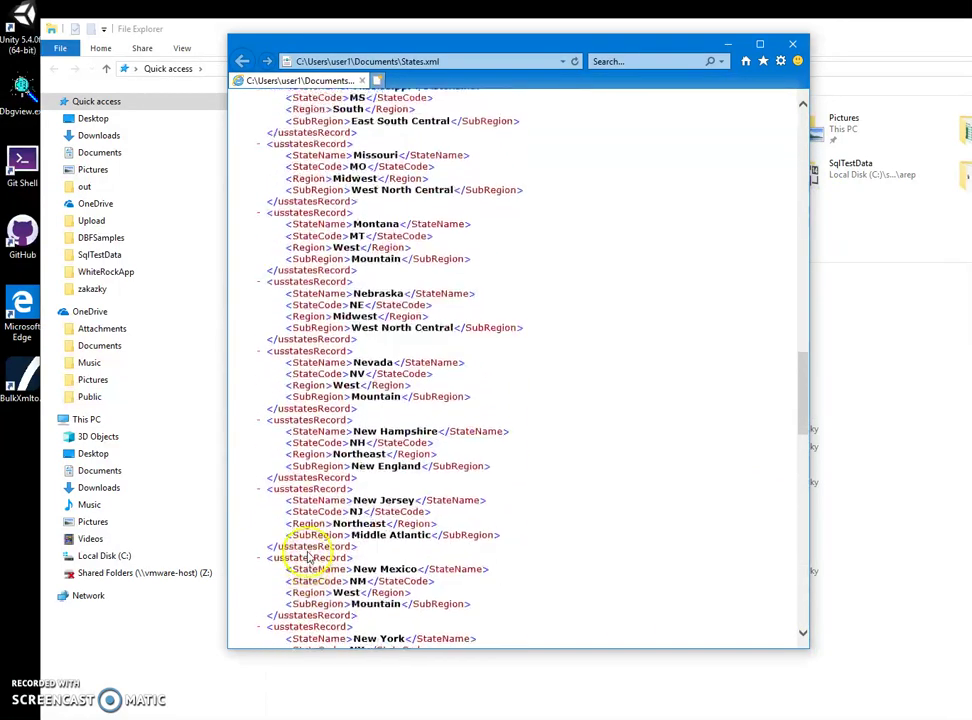
pyautogui.scroll(5, 317, 560)
pyautogui.scroll(5, 322, 572)
pyautogui.scroll(5, 321, 568)
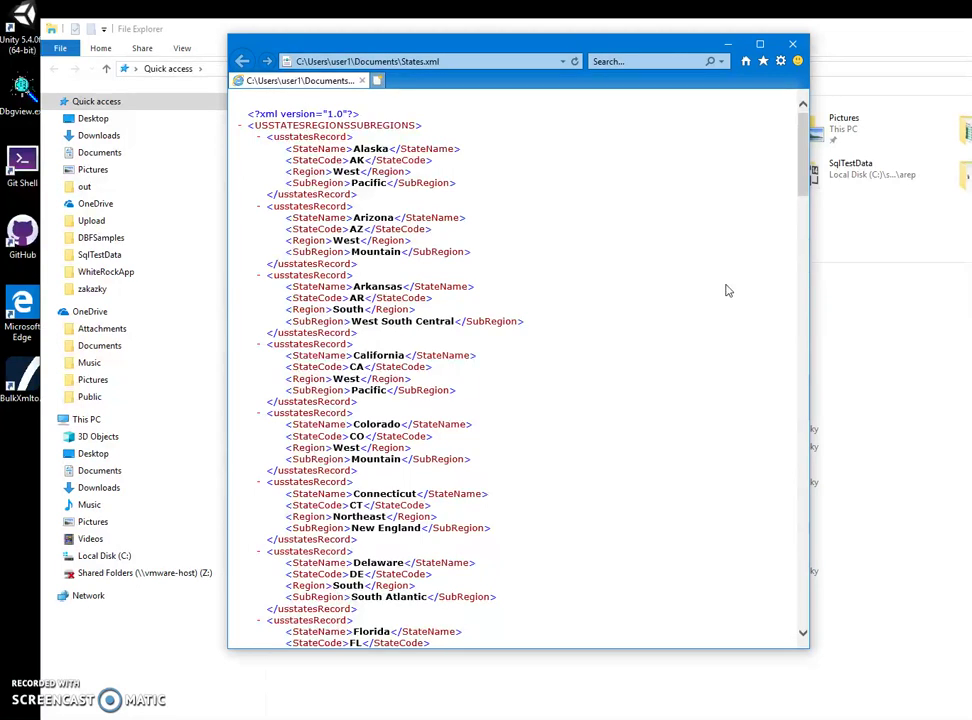
pyautogui.click(793, 49)
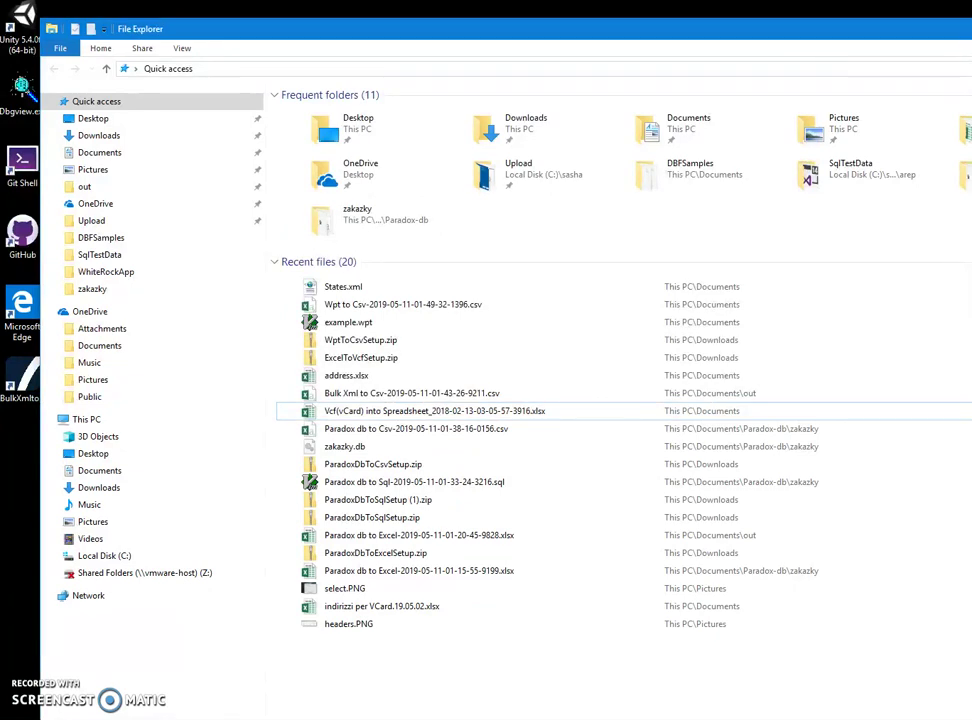
pyautogui.hotkey('alt', 'F4')
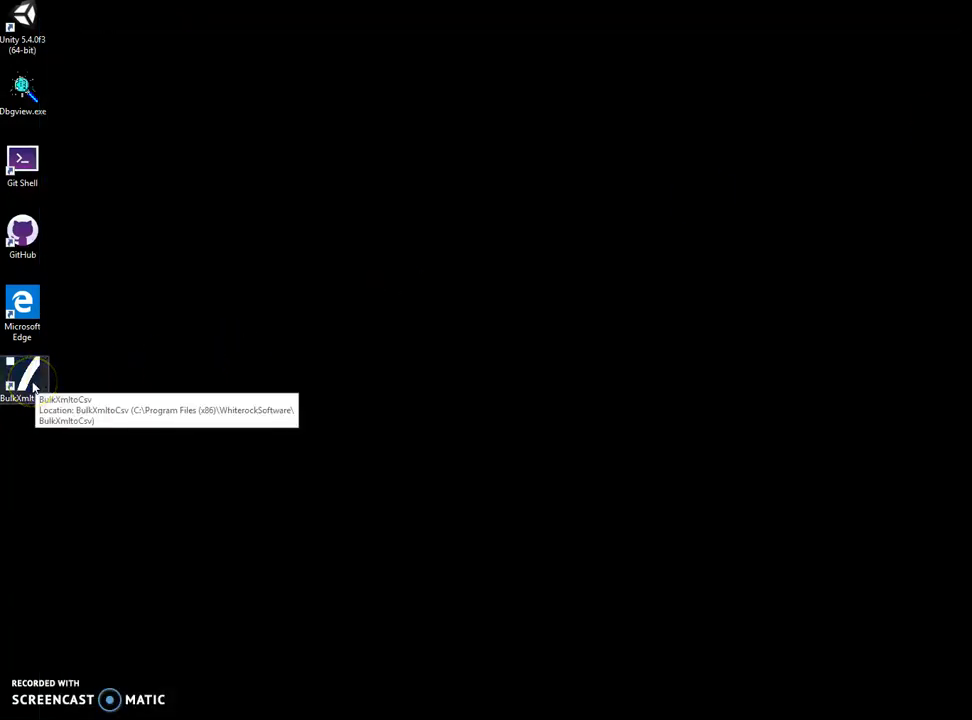
# - Launch Bulk Xml to Csv, load Documents\States.xml as input, and advance to Step 3: Run
pyautogui.doubleClick(33, 386)
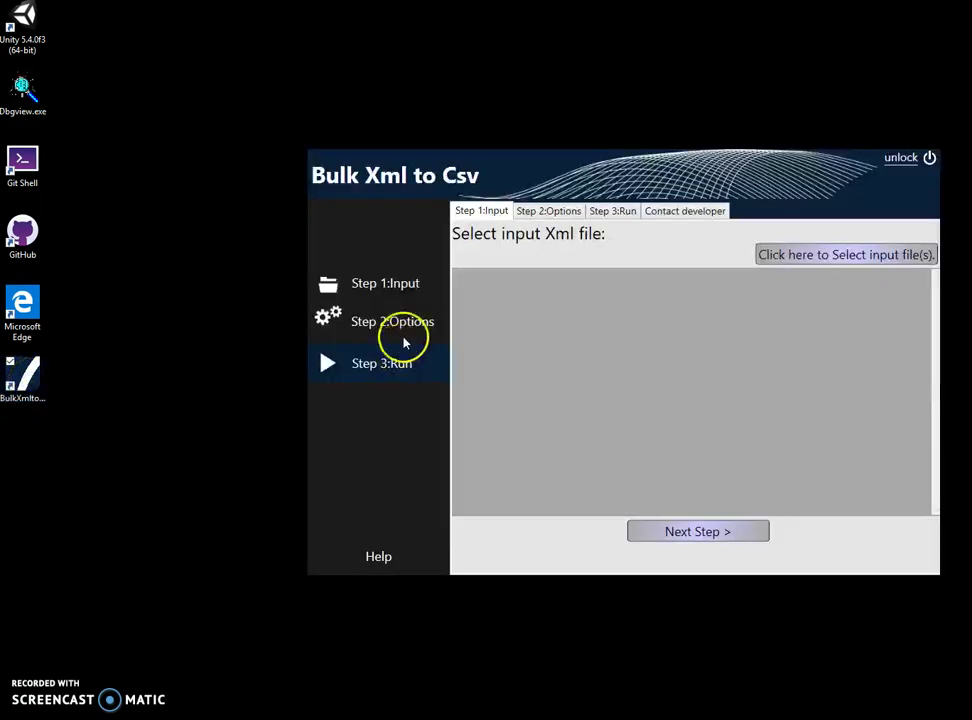
pyautogui.moveTo(508, 171); pyautogui.dragTo(370, 188)
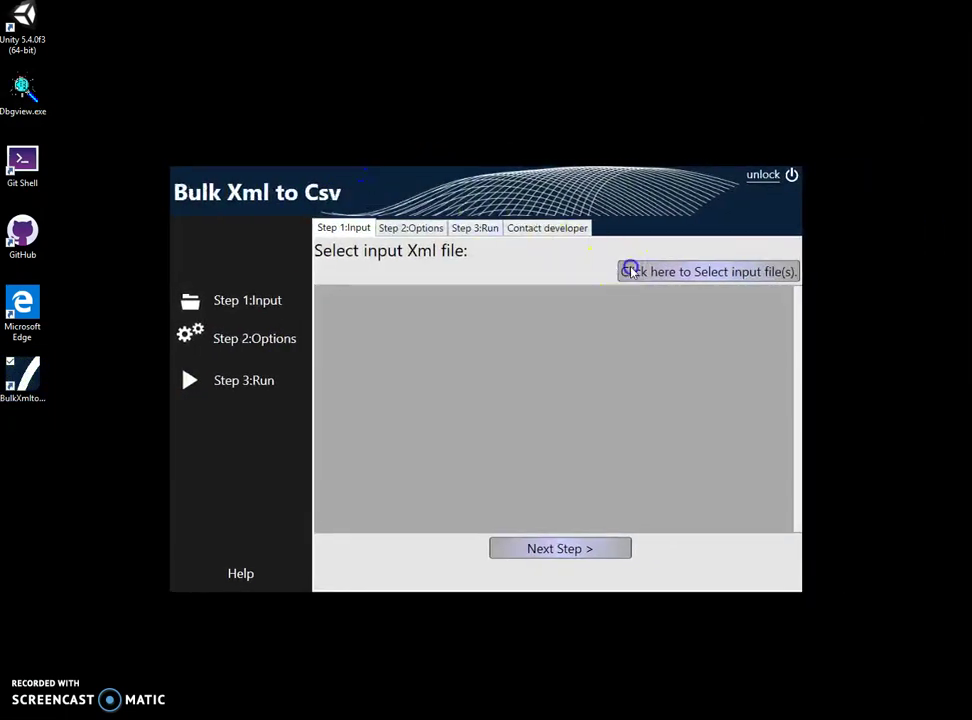
pyautogui.click(631, 271)
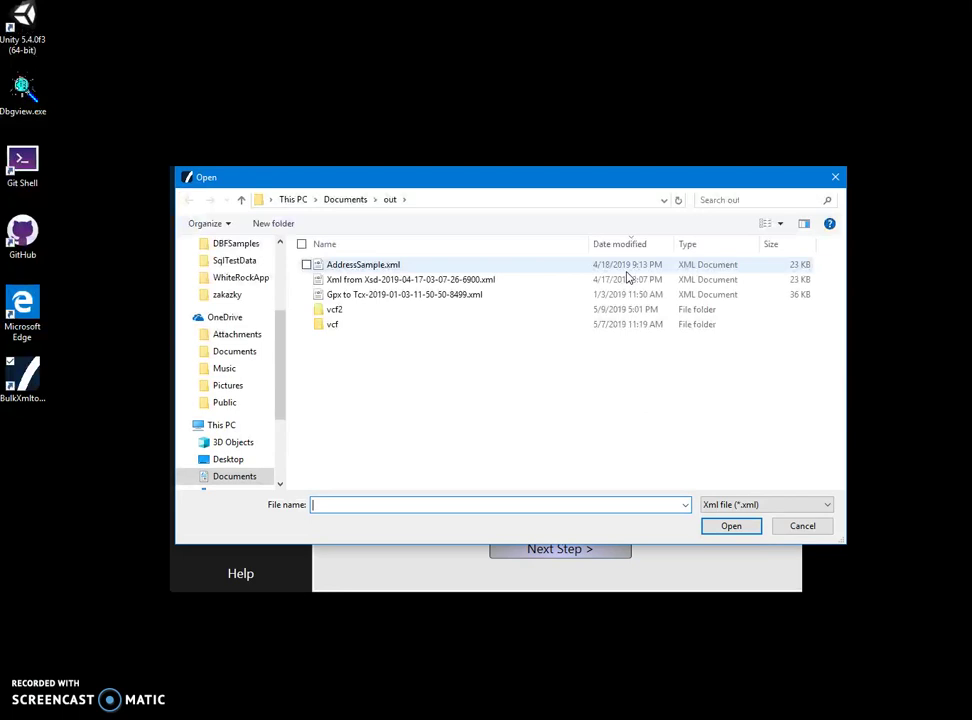
pyautogui.click(345, 200)
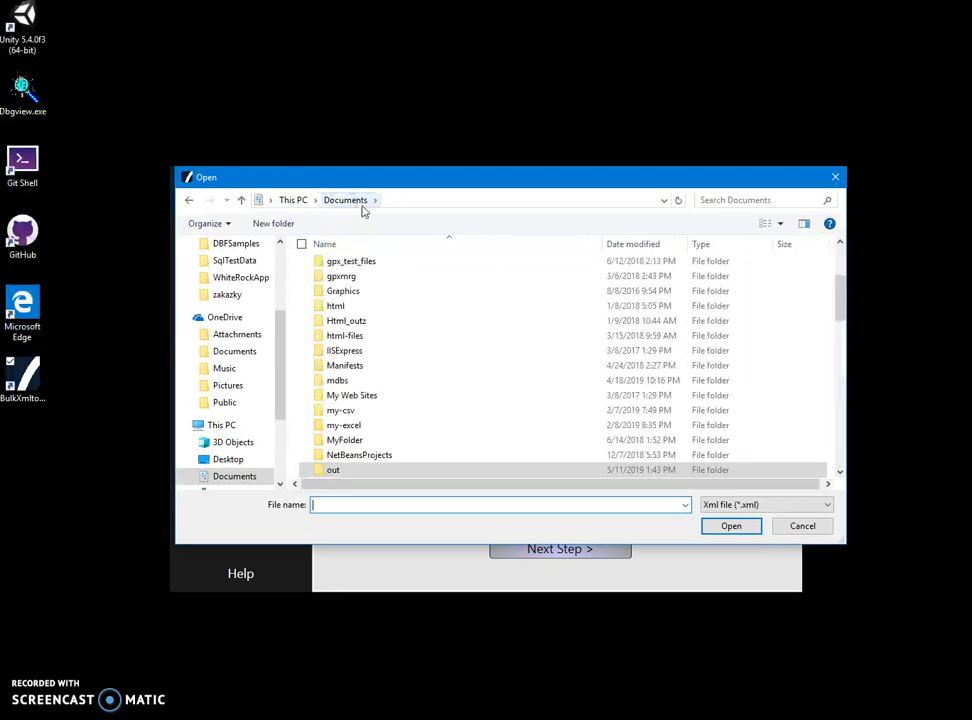
pyautogui.moveTo(836, 290); pyautogui.dragTo(838, 400)
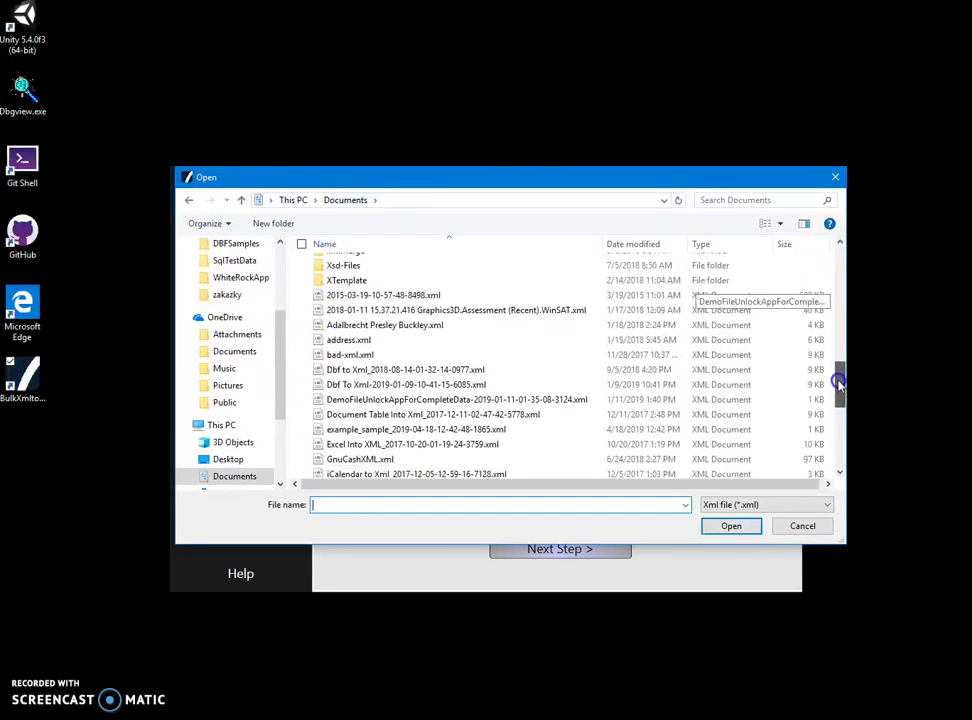
pyautogui.moveTo(838, 400); pyautogui.dragTo(836, 432)
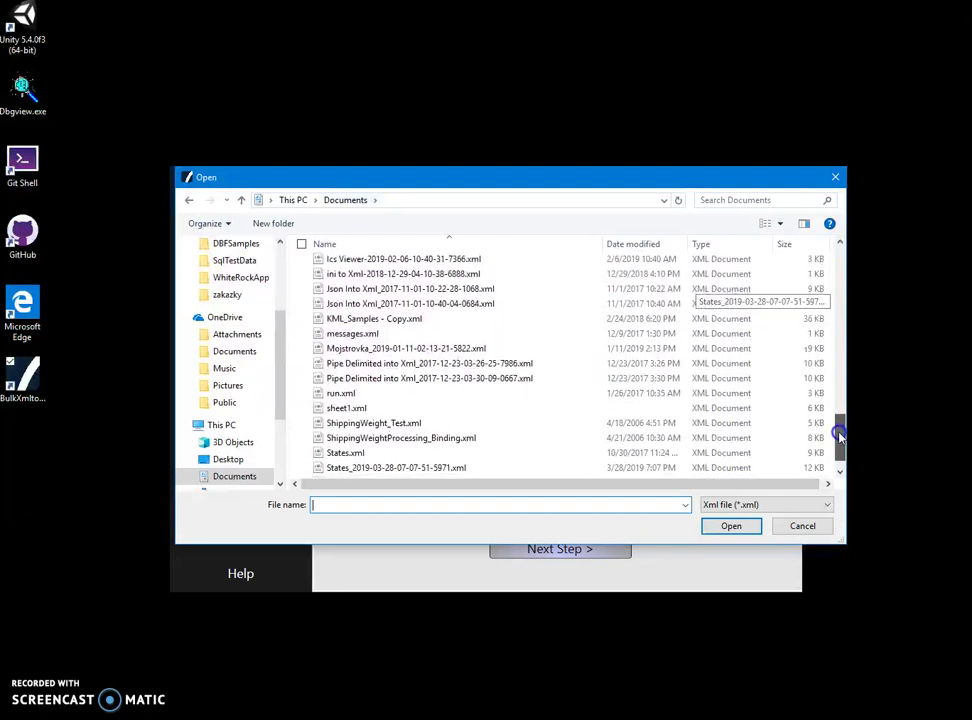
pyautogui.doubleClick(336, 432)
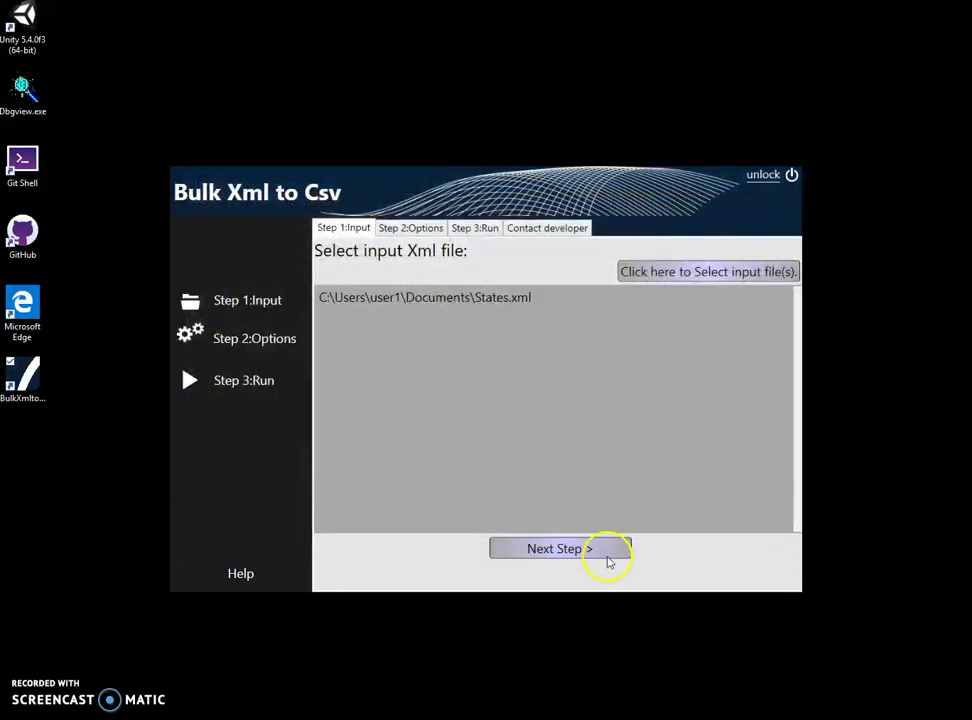
pyautogui.click(591, 550)
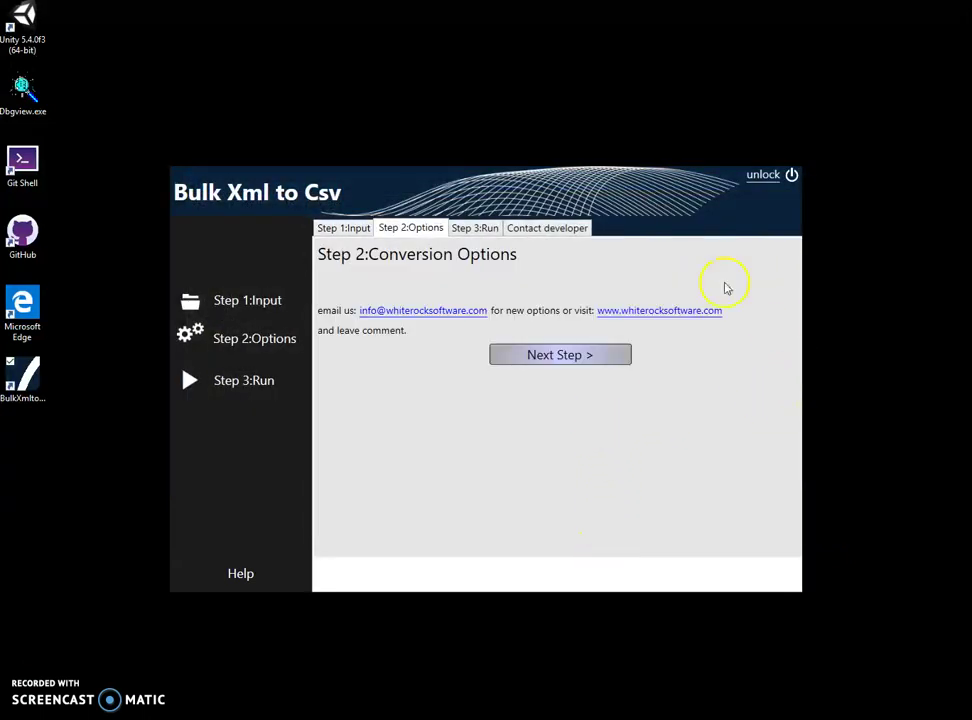
pyautogui.click(536, 357)
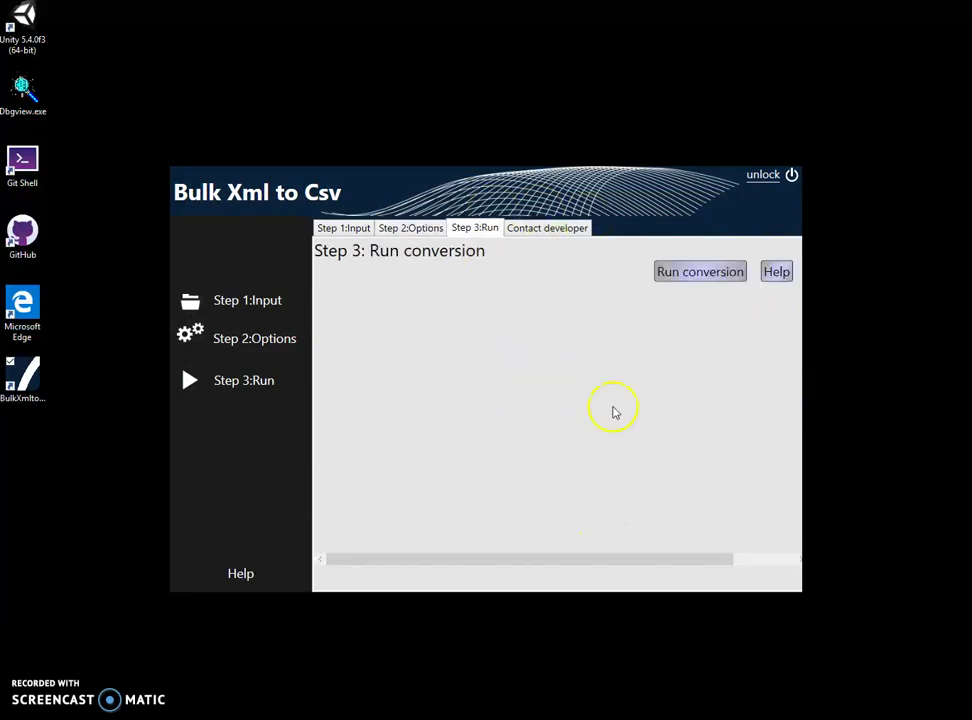
# - Run the conversion, saving the output CSV into the Documents\out folder
pyautogui.click(685, 272)
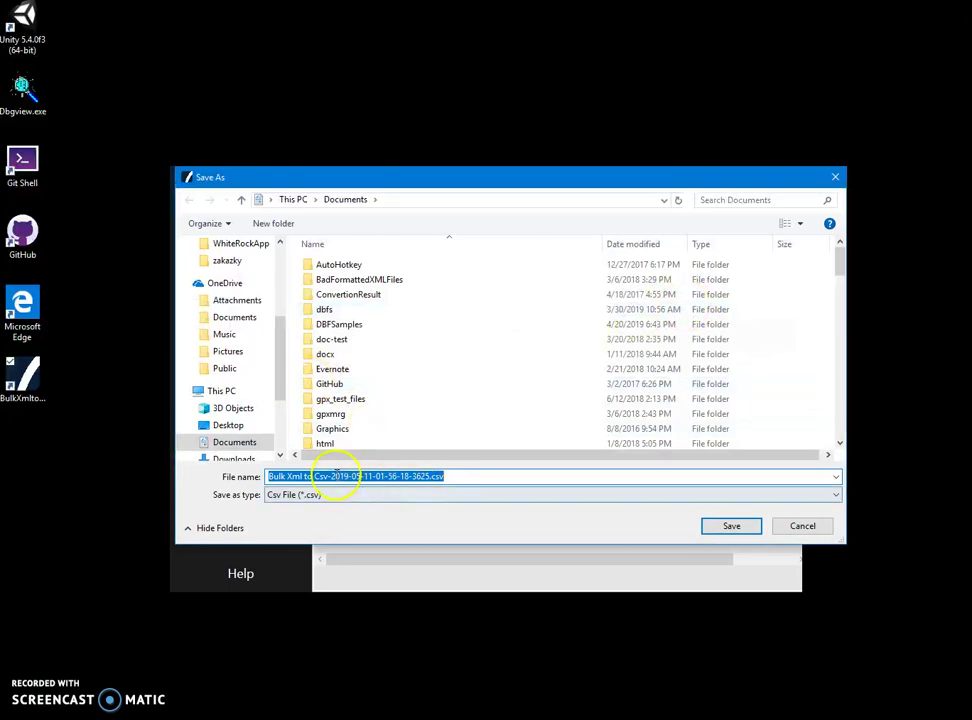
pyautogui.click(445, 476)
pyautogui.click(257, 476)
pyautogui.moveTo(279, 390); pyautogui.dragTo(283, 312)
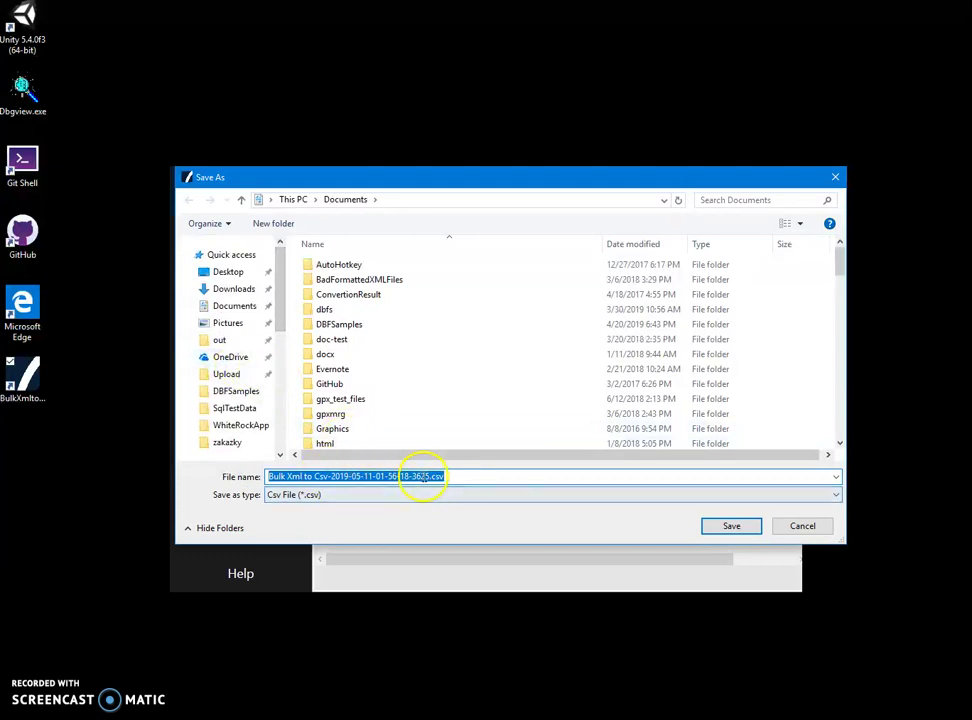
pyautogui.click(219, 340)
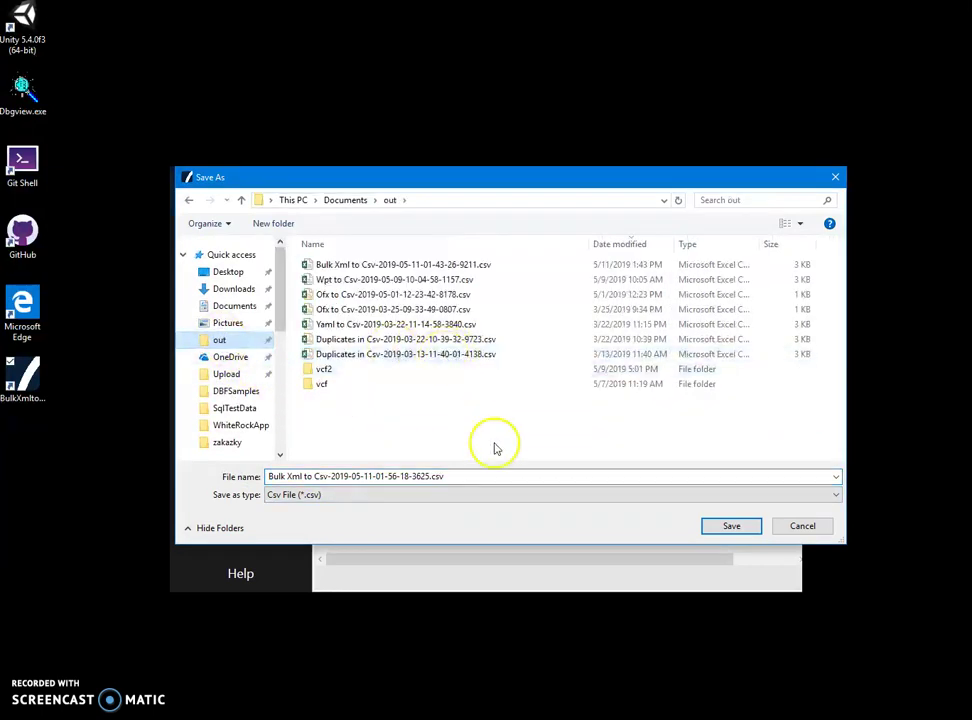
pyautogui.doubleClick(458, 476)
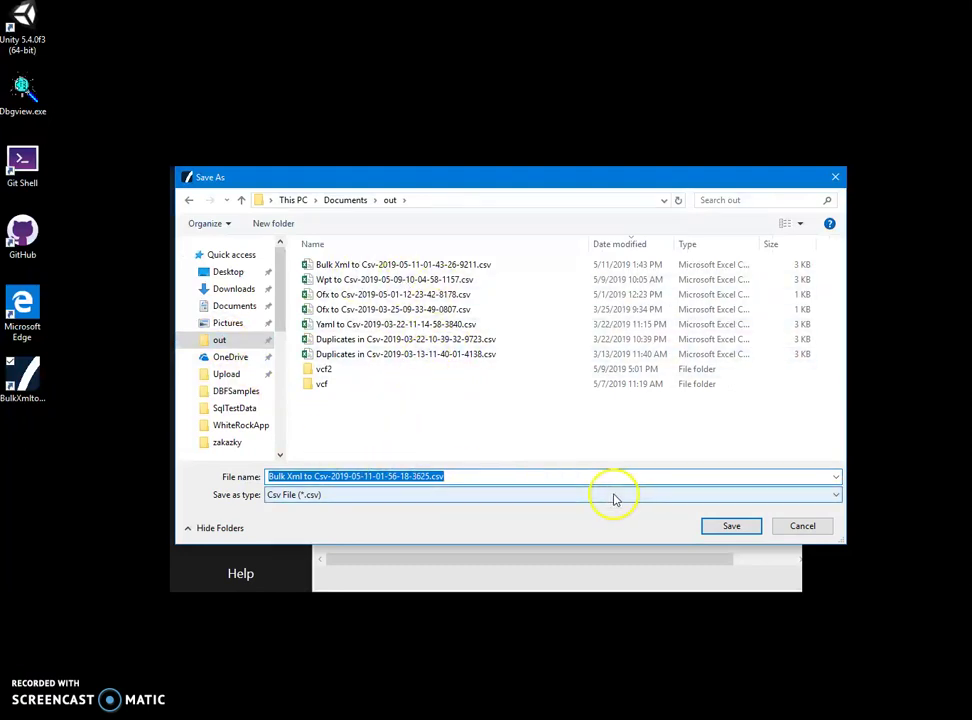
pyautogui.click(730, 528)
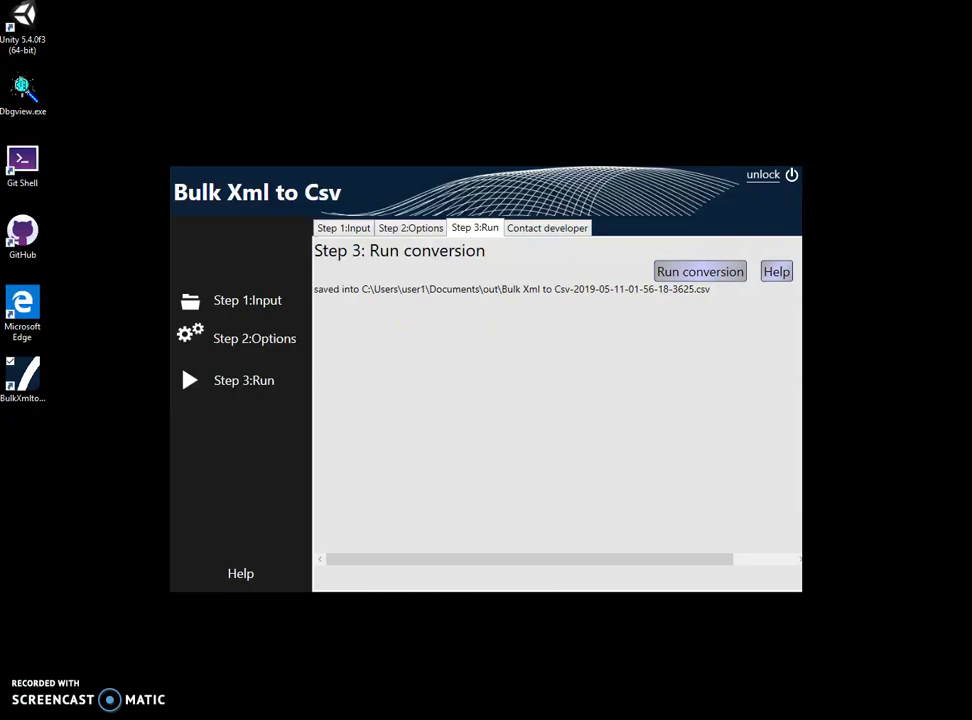
# - Open the new CSV from File Explorer's recent files in Excel
pyautogui.press('super+e')
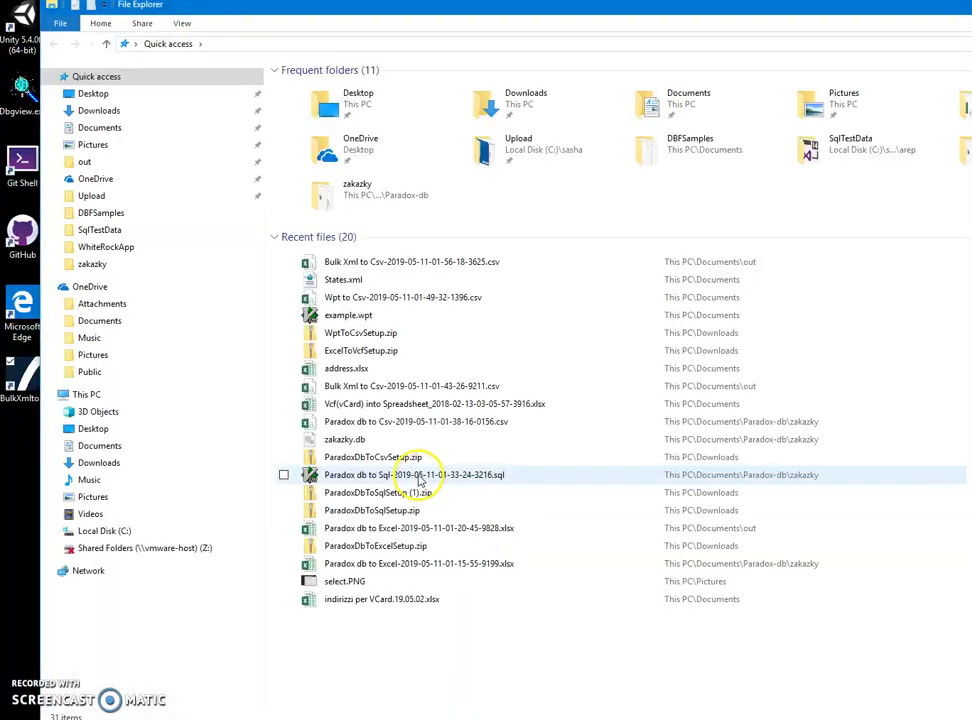
pyautogui.click(407, 263)
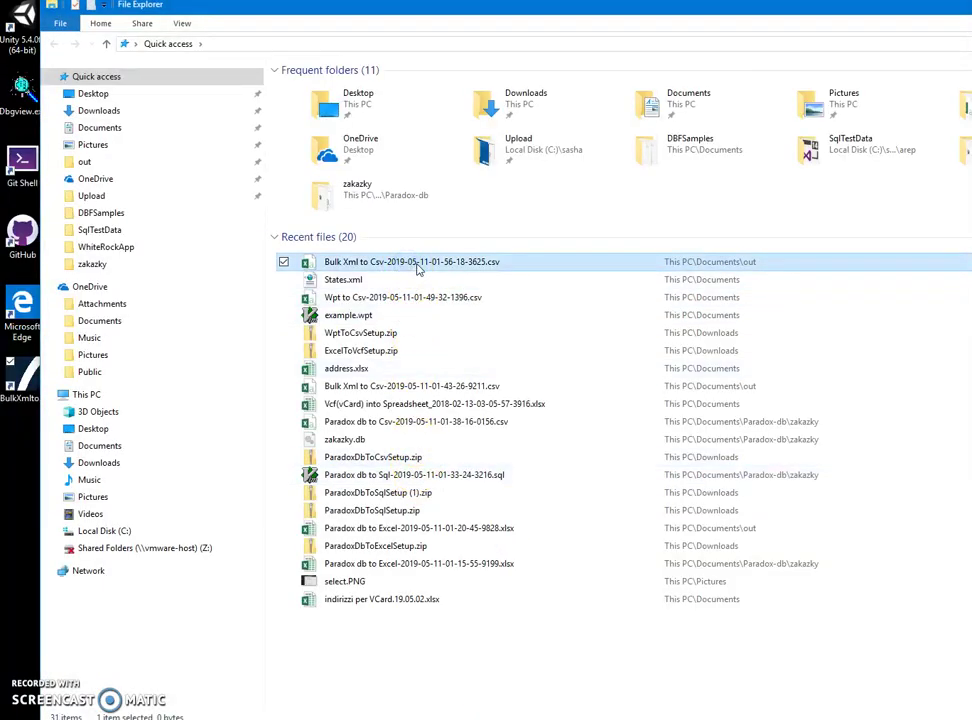
pyautogui.doubleClick(406, 263)
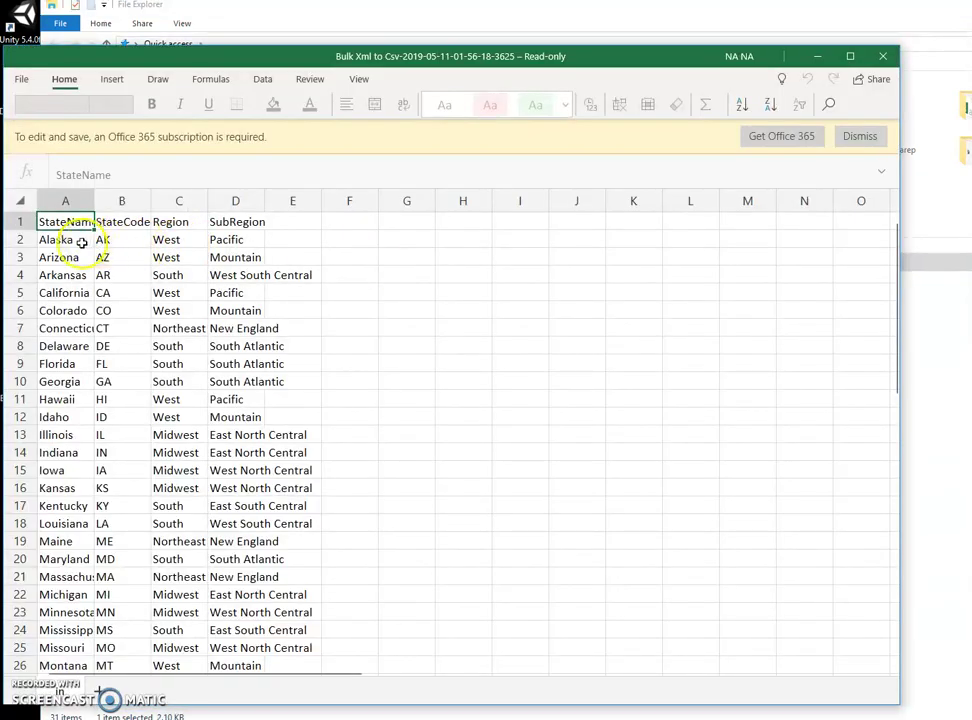
# - Inspect the StateName and StateCode headers and select the state values in columns A to C
pyautogui.click(82, 242)
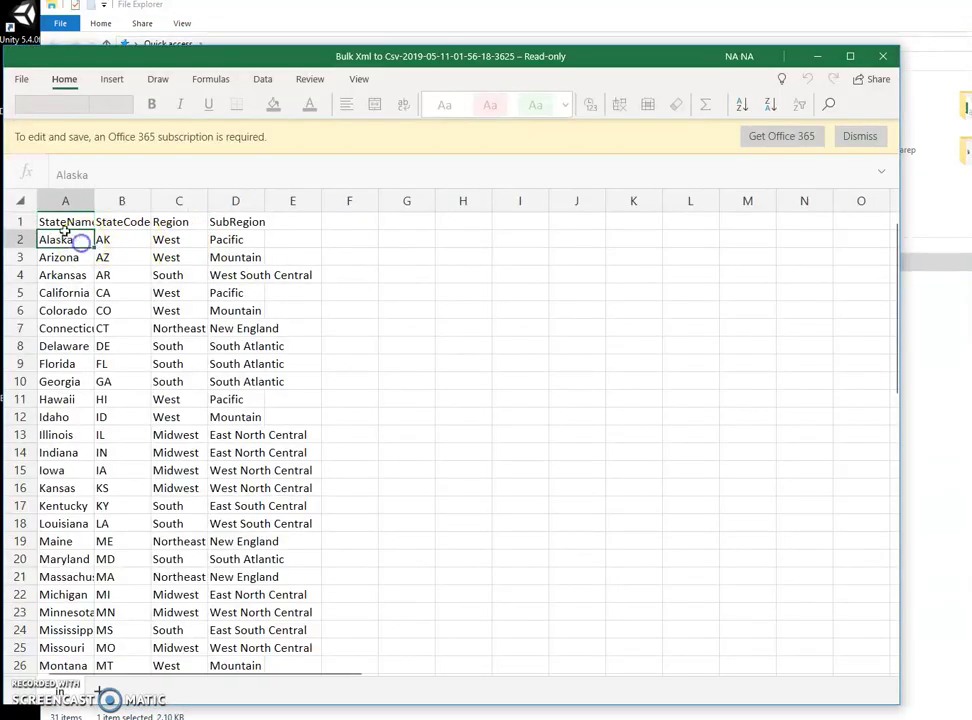
pyautogui.click(45, 220)
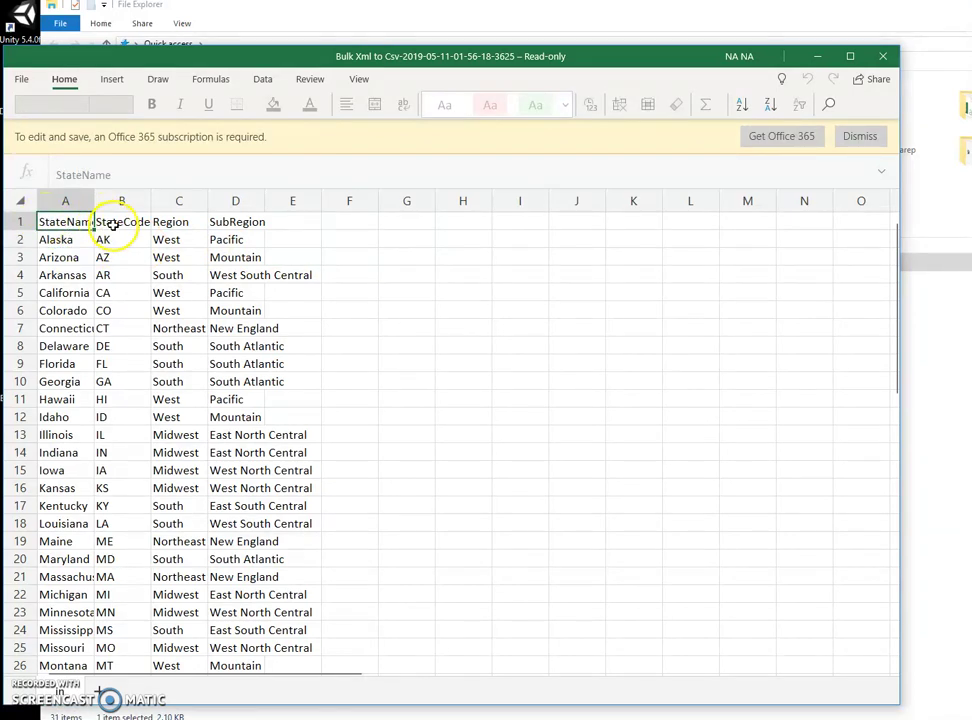
pyautogui.click(20, 221)
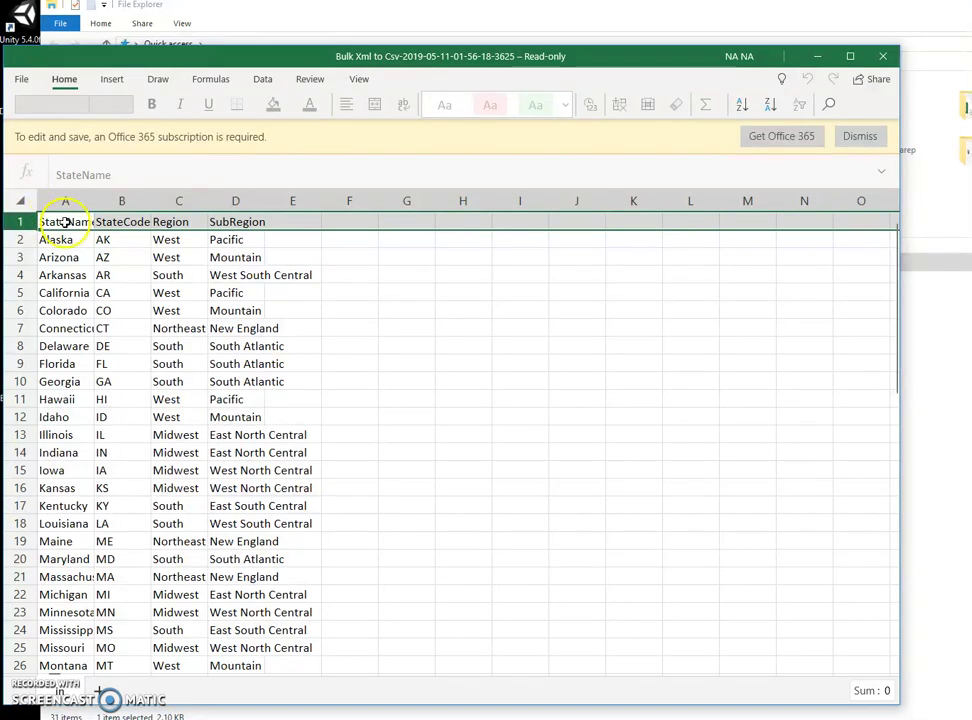
pyautogui.click(131, 221)
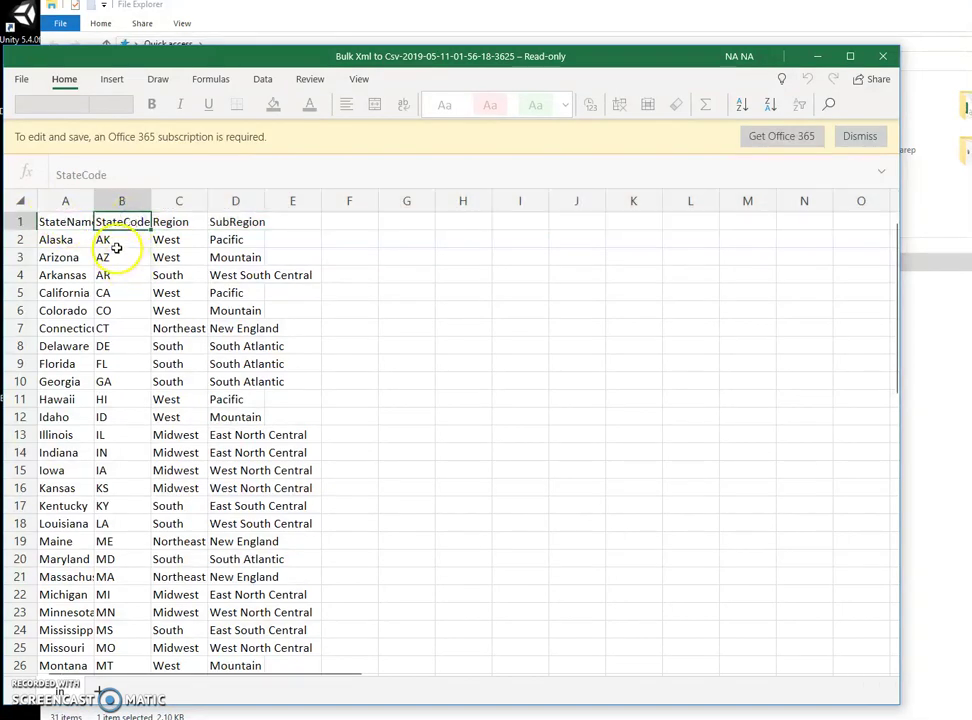
pyautogui.moveTo(75, 240)
pyautogui.mouseDown()
pyautogui.moveTo(230, 239)
pyautogui.moveTo(234, 527)
pyautogui.mouseUp()
# - Scroll through the sheet to the last state rows and back to verify all records
pyautogui.scroll(-4, 215, 495)
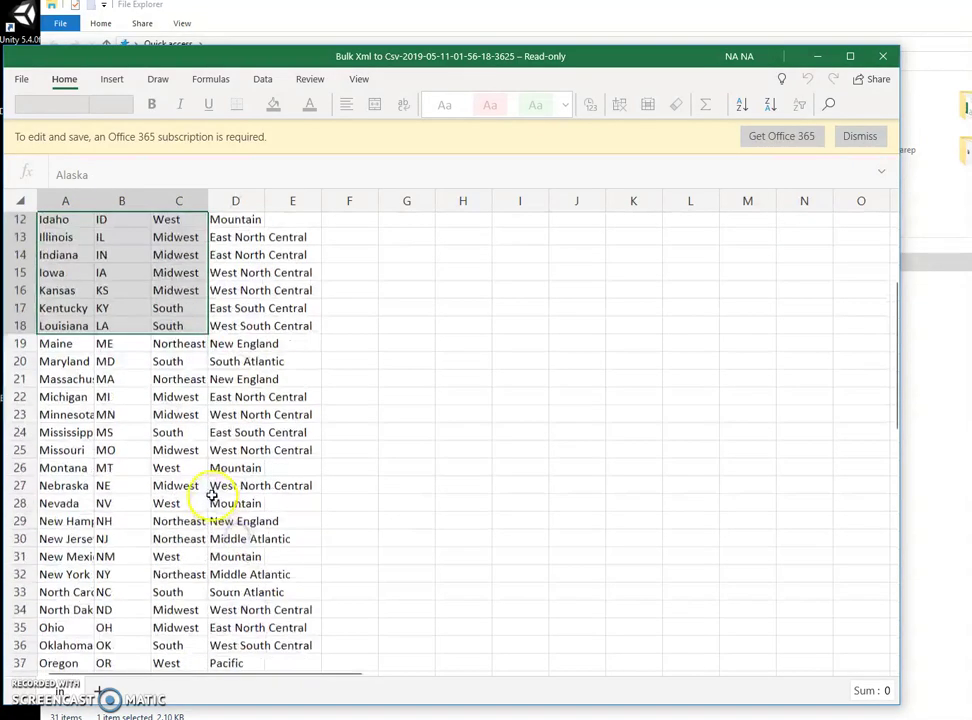
pyautogui.scroll(-1, 212, 490)
pyautogui.scroll(-5, 211, 489)
pyautogui.scroll(-2, 210, 475)
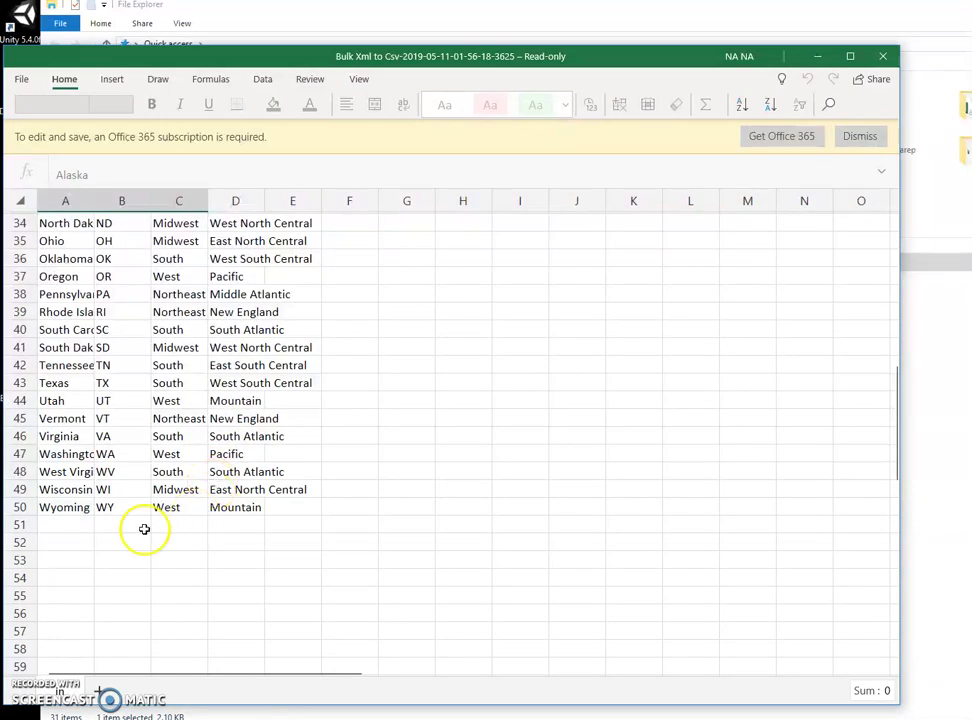
pyautogui.scroll(5, 142, 455)
pyautogui.scroll(5, 142, 455)
pyautogui.scroll(-4, 130, 481)
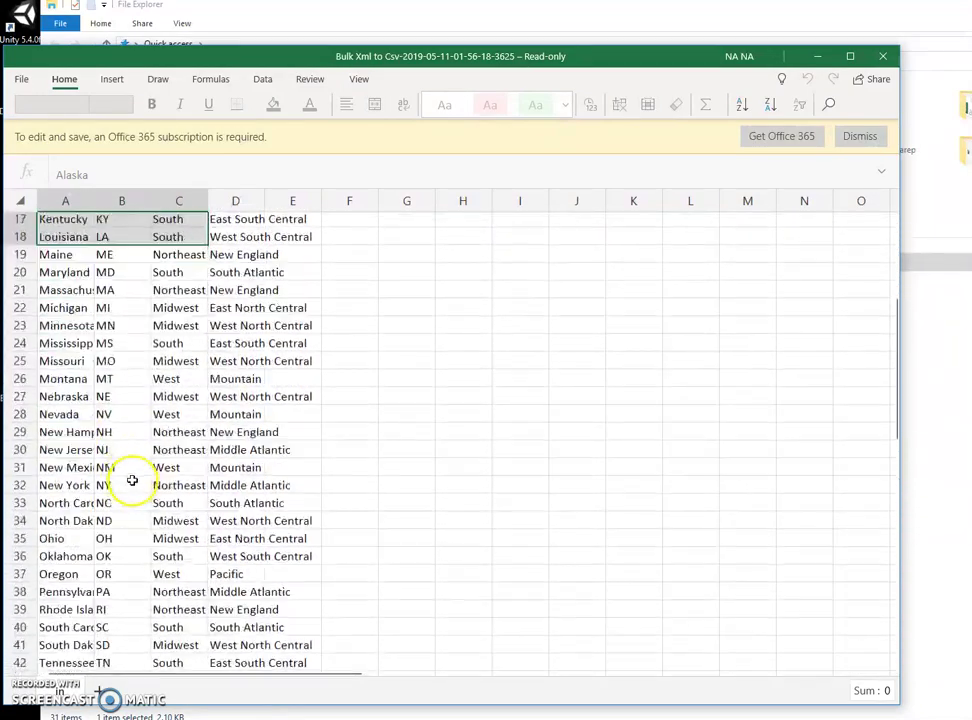
pyautogui.scroll(-3, 135, 478)
pyautogui.scroll(4, 138, 480)
pyautogui.scroll(5, 155, 475)
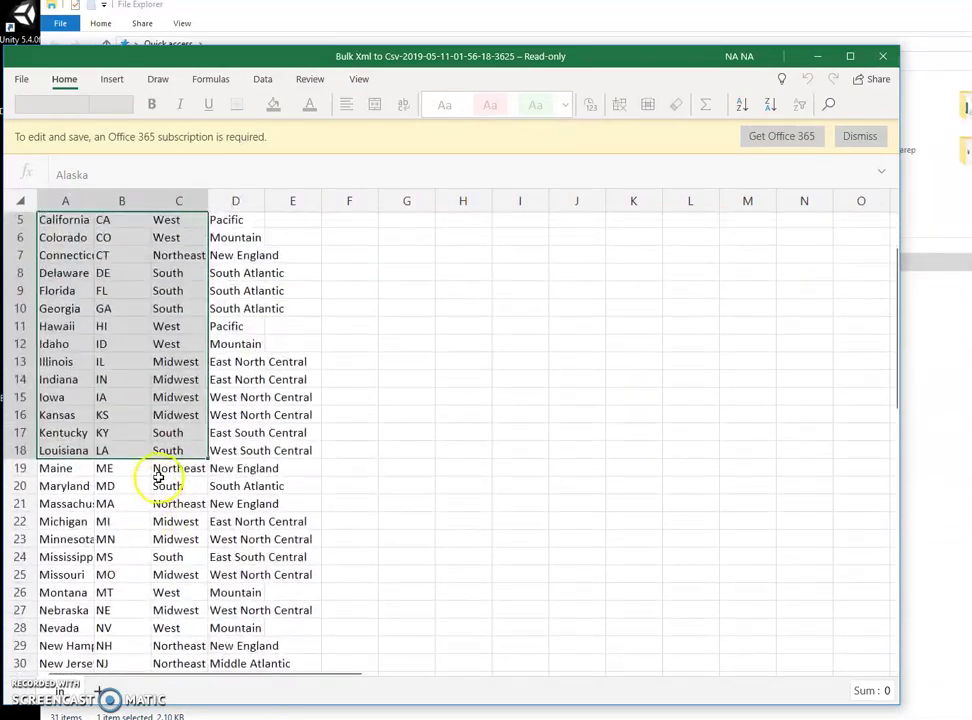
pyautogui.scroll(2, 158, 478)
pyautogui.scroll(-3, 163, 468)
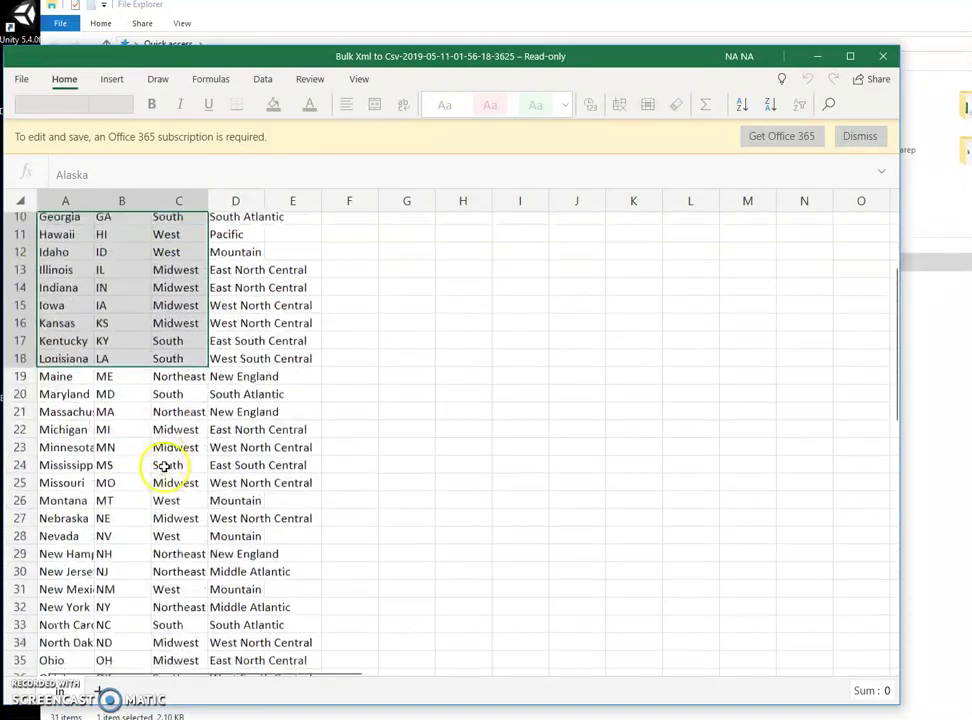
pyautogui.scroll(-1, 163, 468)
pyautogui.scroll(4, 163, 468)
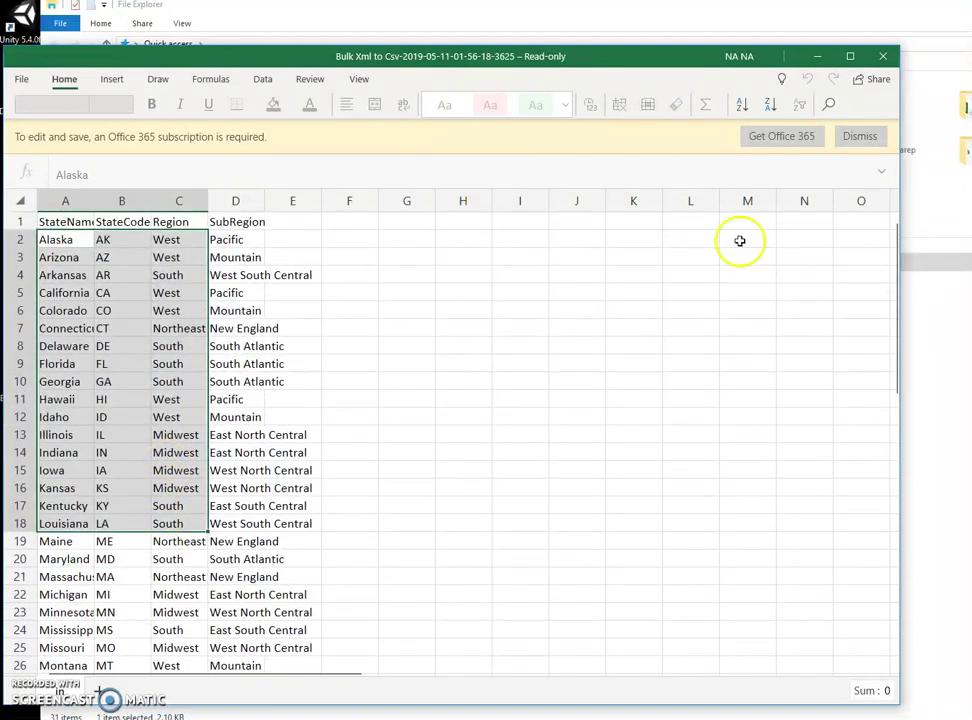